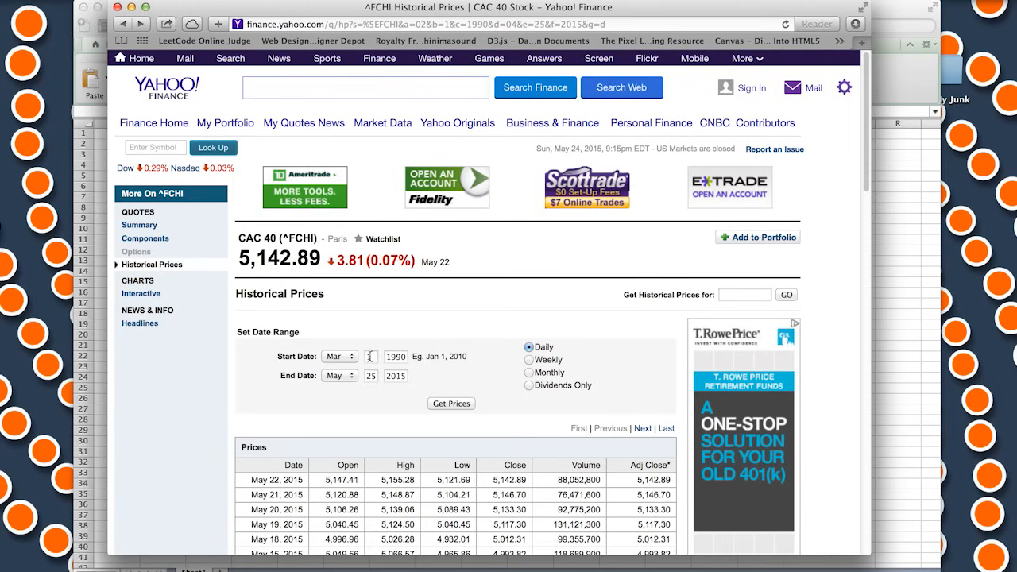
Get the daily CAC 40 prices from March 1, 1990 to May 25, 2015 and save the spreadsheet file to Downloads
{"action": "left_click", "coordinate": [464, 405]}
{"action": "scroll", "coordinate": [521, 346], "scroll_direction": "down", "scroll_amount": 15}
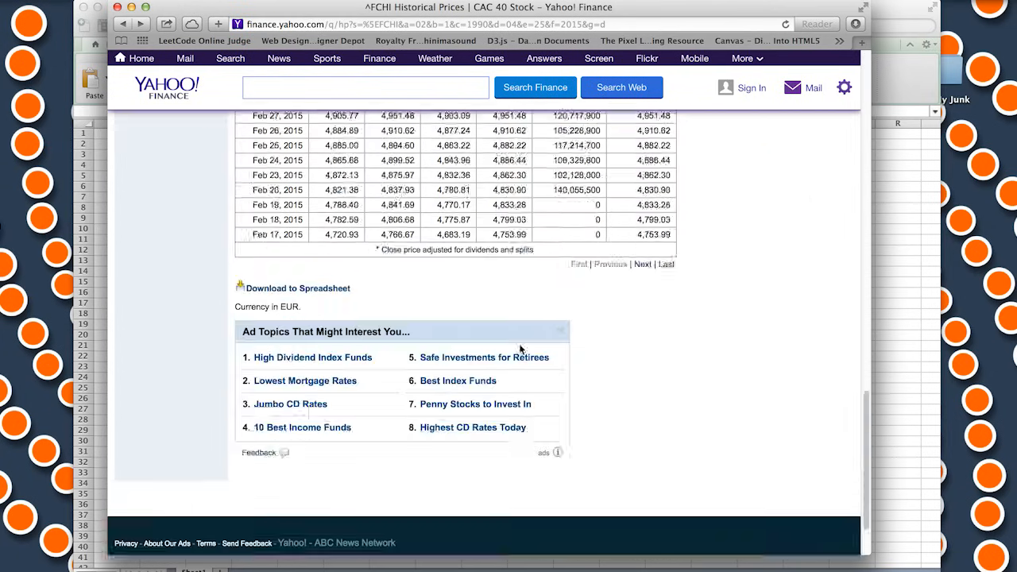
{"action": "left_click", "coordinate": [334, 208]}
{"action": "right_click", "coordinate": [334, 209]}
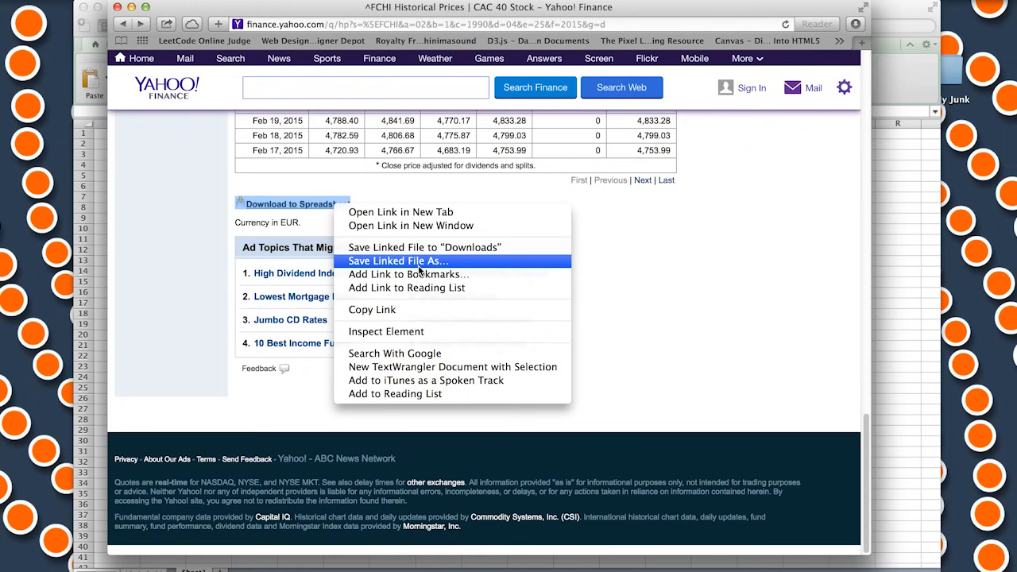
{"action": "left_click", "coordinate": [426, 248]}
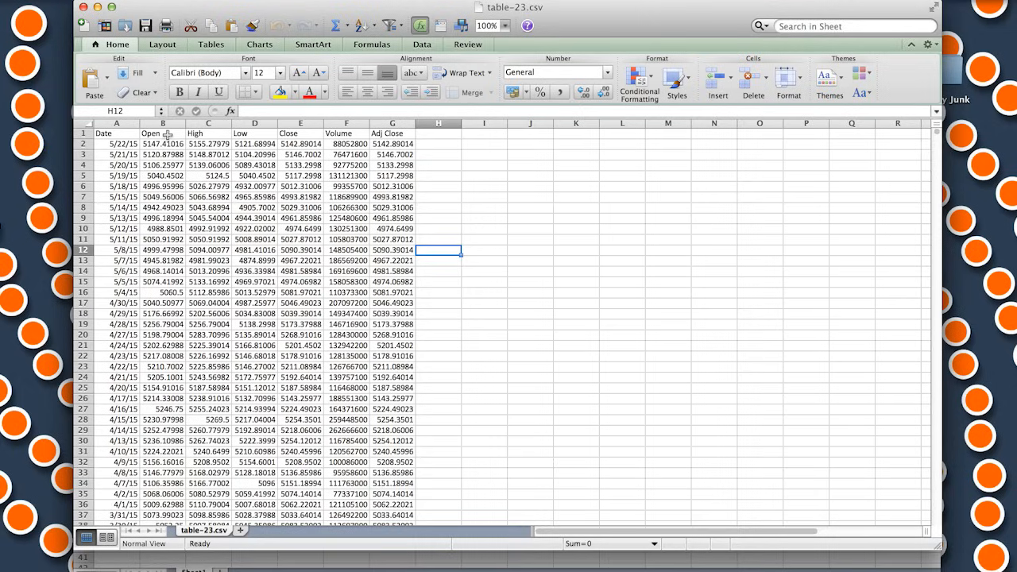
In Excel, remove the Open, High, Low, Close and Volume columns from table-23.csv and enter the heading "Return" in C1
{"action": "left_click", "coordinate": [188, 162]}
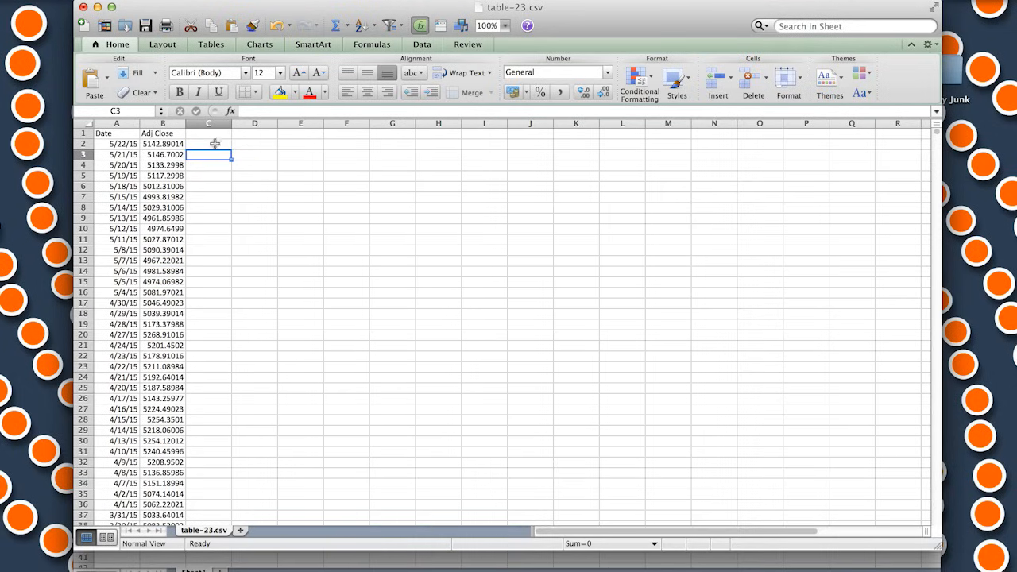
{"action": "left_click", "coordinate": [213, 144]}
{"action": "left_click", "coordinate": [216, 136]}
{"action": "type", "text": "R"}
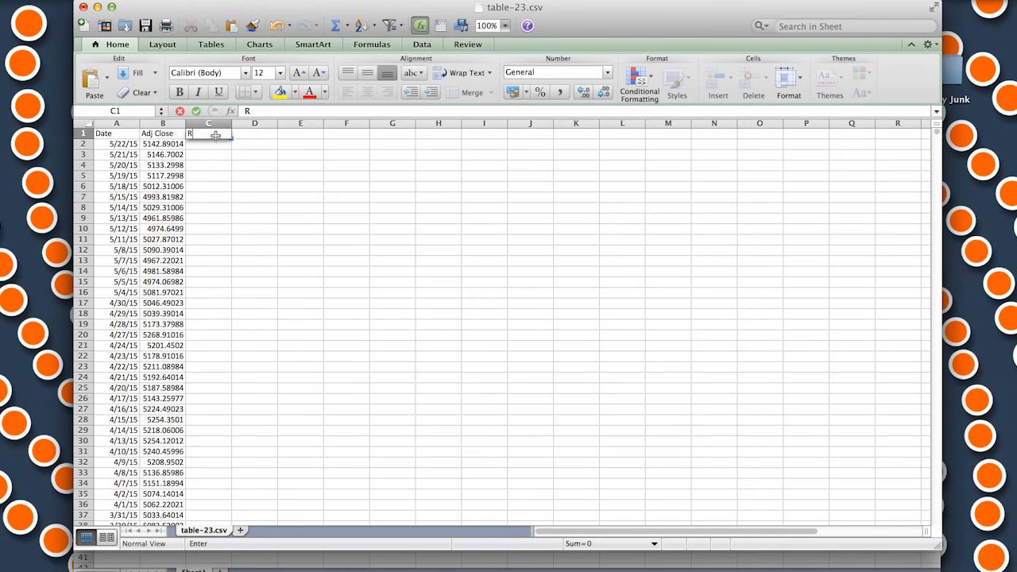
{"action": "type", "text": "eturn"}
{"action": "left_click", "coordinate": [200, 151]}
Calculate the daily return in C2 with =(B2-B3)/B3 and fill the formula down the whole Return column
{"action": "left_click", "coordinate": [201, 144]}
{"action": "type", "text": "=("}
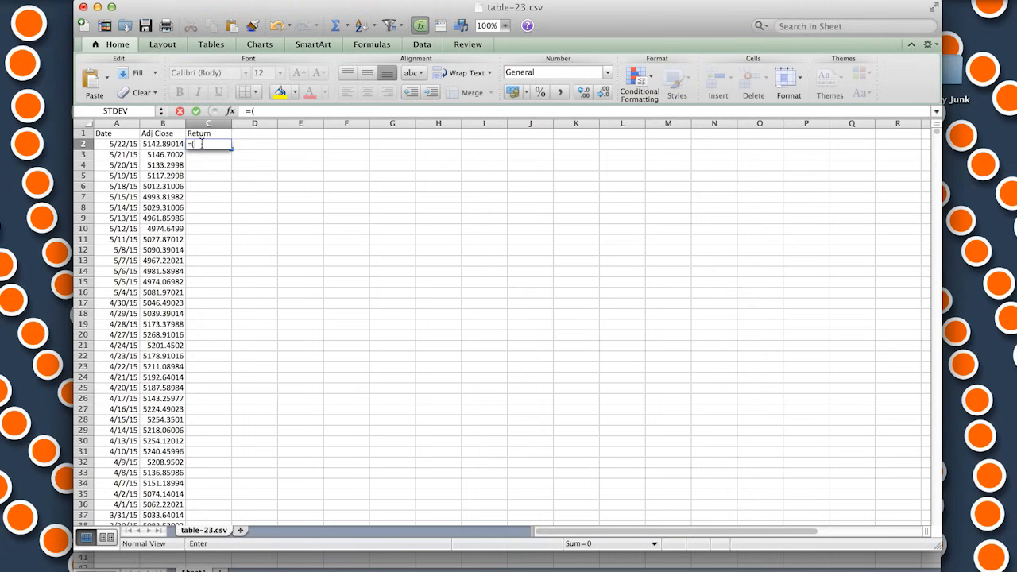
{"action": "key", "text": "Left"}
{"action": "type", "text": "-"}
{"action": "key", "text": "Down"}
{"action": "key", "text": "Left"}
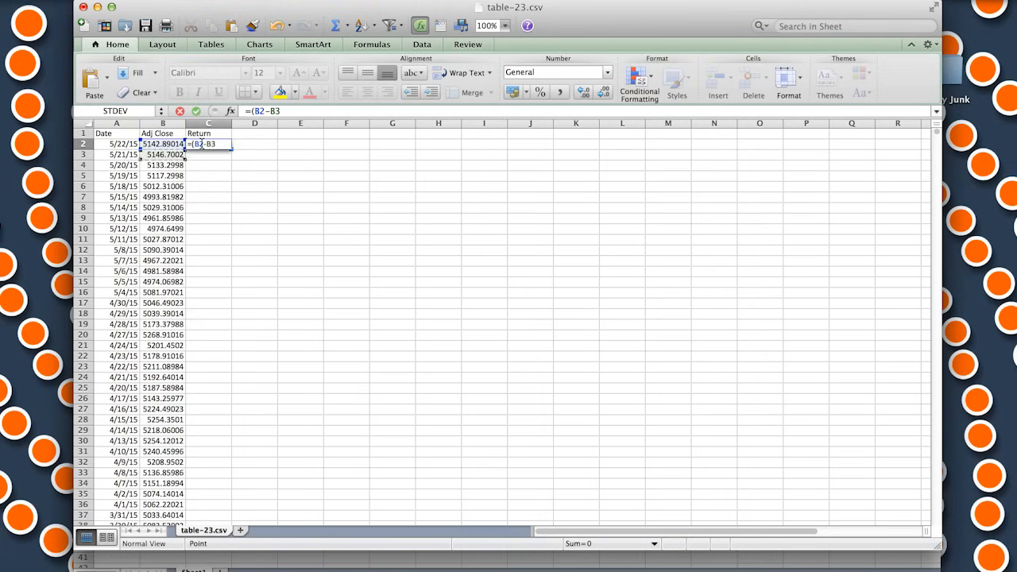
{"action": "type", "text": ")/"}
{"action": "key", "text": "Down"}
{"action": "key", "text": "Left"}
{"action": "key", "text": "Return"}
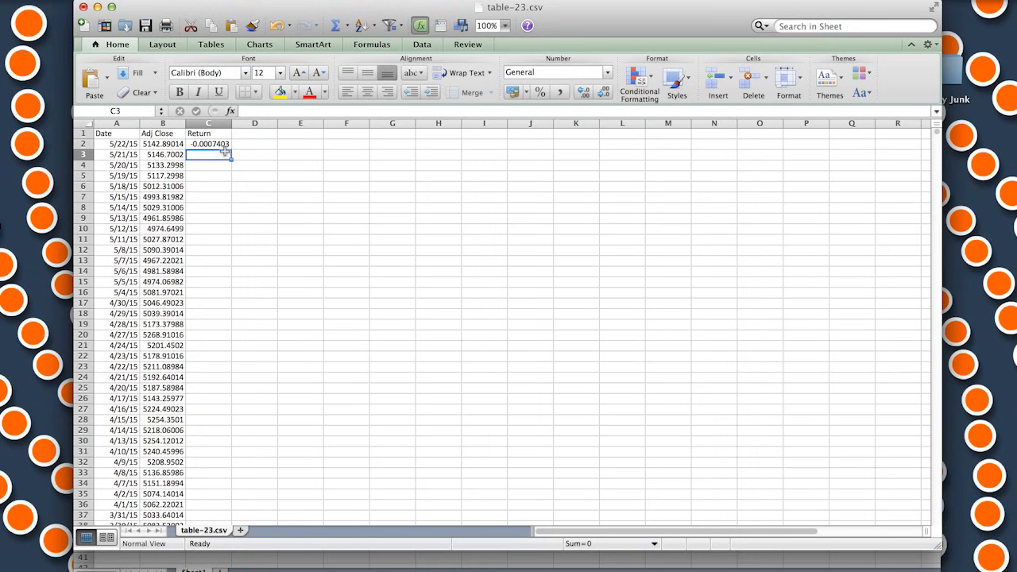
{"action": "left_click", "coordinate": [228, 143]}
{"action": "double_click", "coordinate": [231, 148]}
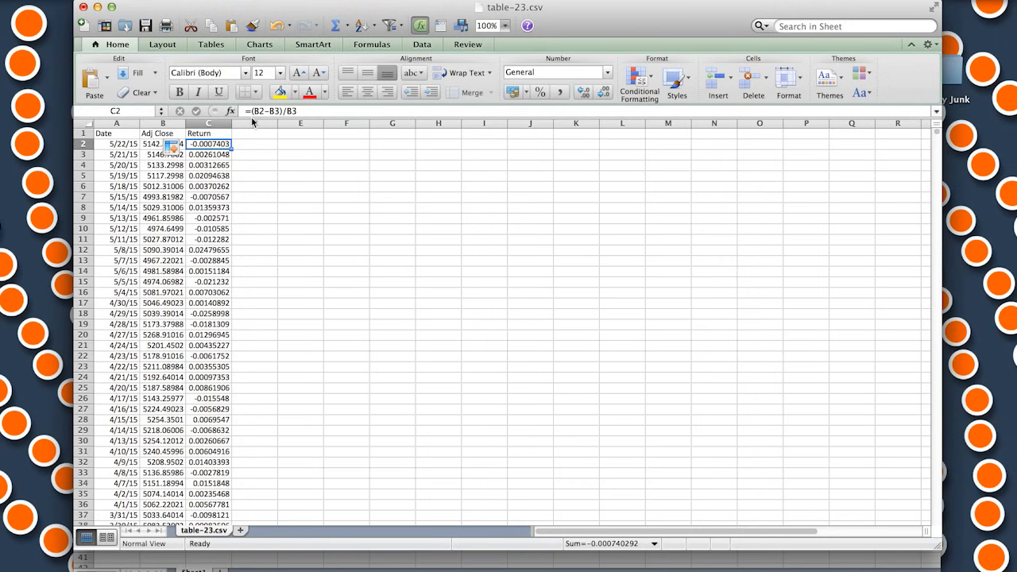
Copy all the calculated returns from C2 downward and paste them as values only starting at E2
{"action": "key", "text": "super+shift+Down"}
{"action": "right_click", "coordinate": [232, 167]}
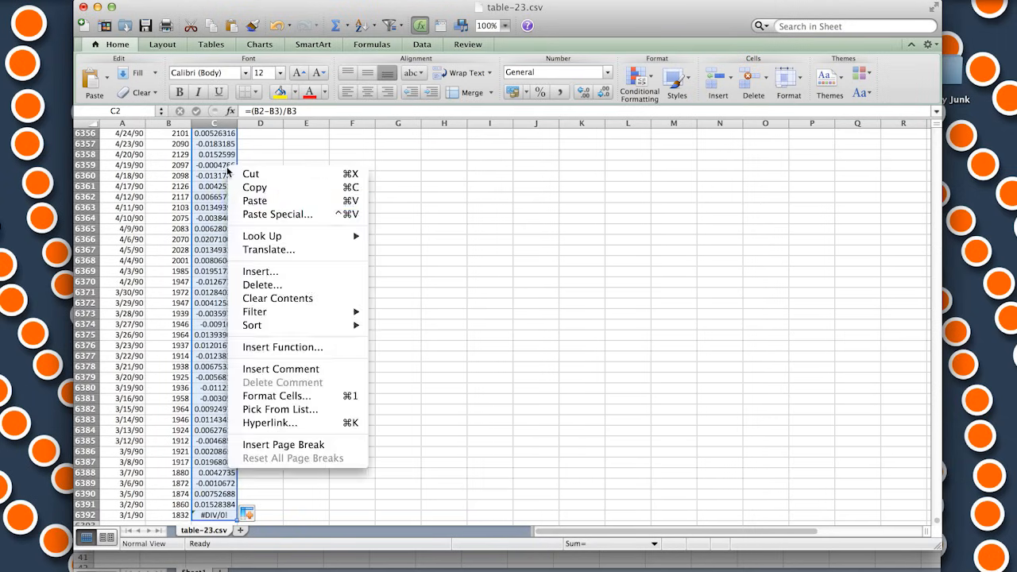
{"action": "left_click", "coordinate": [273, 188]}
{"action": "key", "text": "super+Up"}
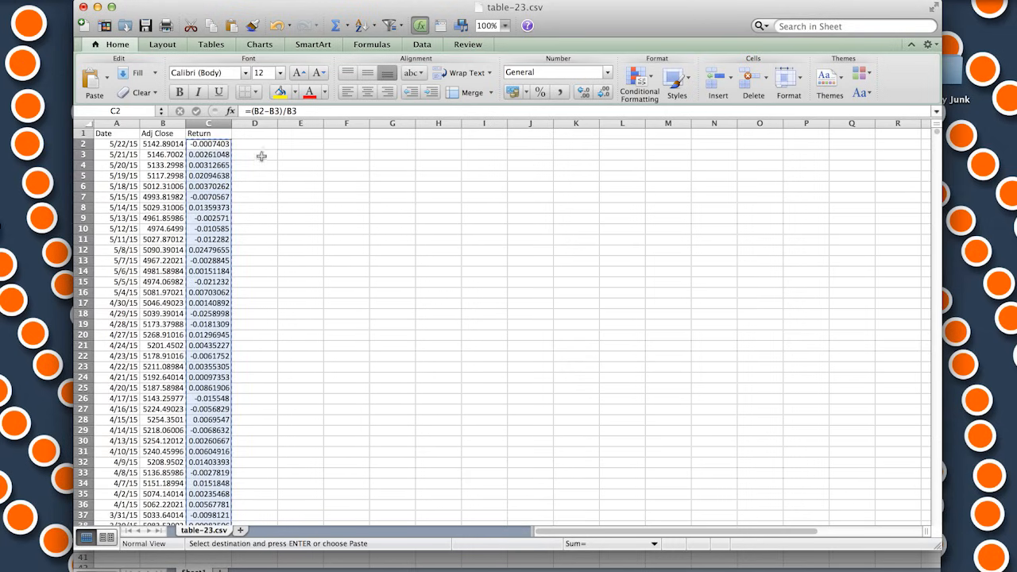
{"action": "right_click", "coordinate": [282, 146]}
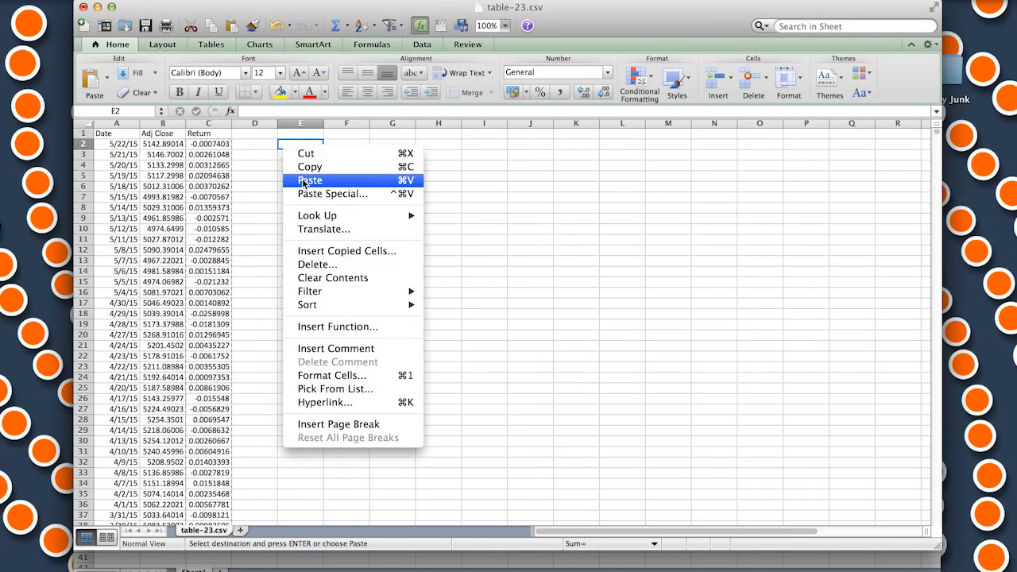
{"action": "left_click", "coordinate": [303, 193]}
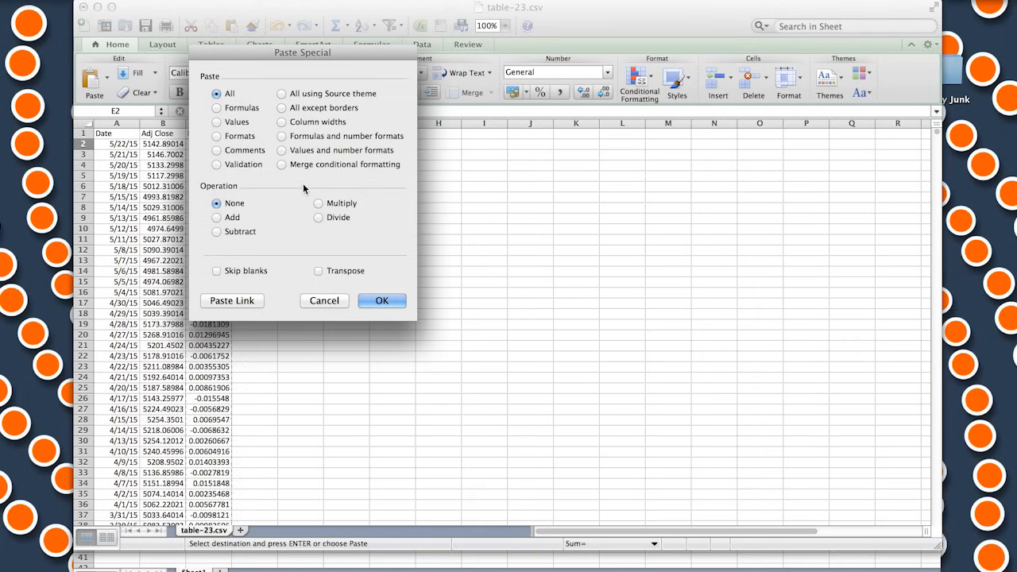
{"action": "left_click", "coordinate": [217, 123]}
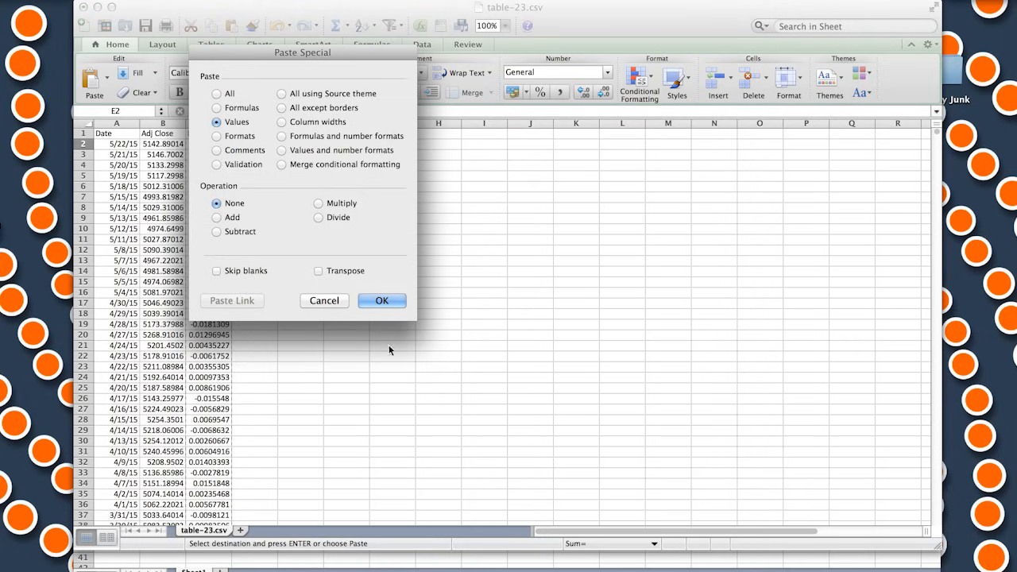
{"action": "left_click", "coordinate": [380, 300]}
Enter the heading "Sorted Returns" in E1 and fit column E's width to its contents
{"action": "left_click", "coordinate": [300, 133]}
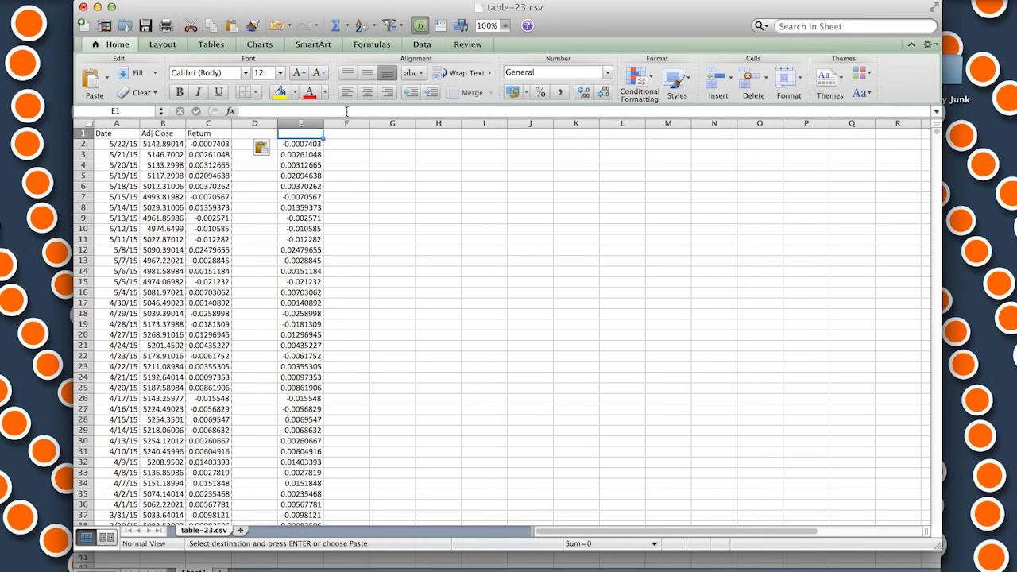
{"action": "type", "text": "Sorted"}
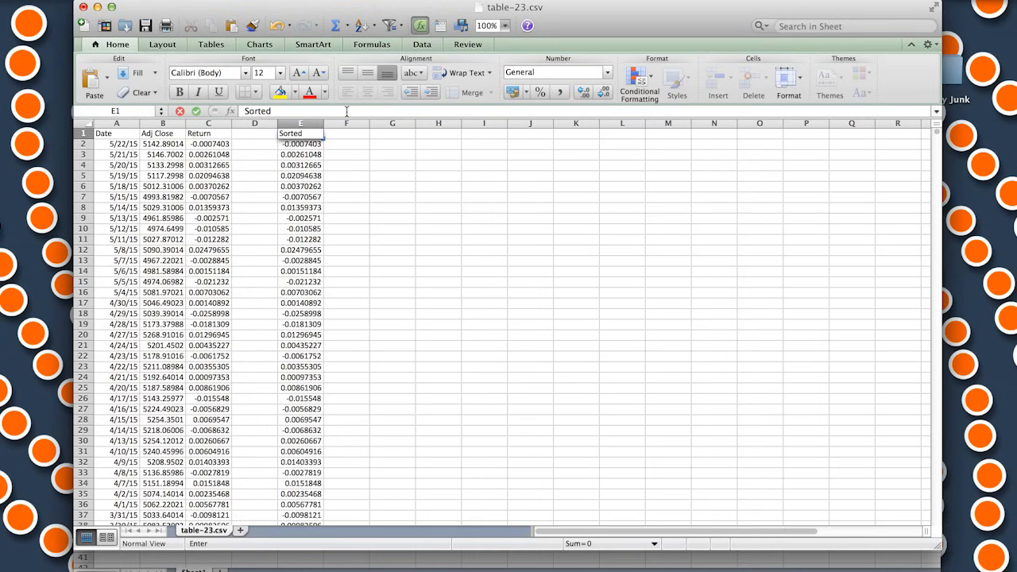
{"action": "type", "text": " Returns"}
{"action": "left_click", "coordinate": [350, 196]}
{"action": "double_click", "coordinate": [324, 123]}
Sort the pasted returns in E2:E6391 in ascending order, leaving out the error cell in the last row
{"action": "left_click", "coordinate": [317, 143]}
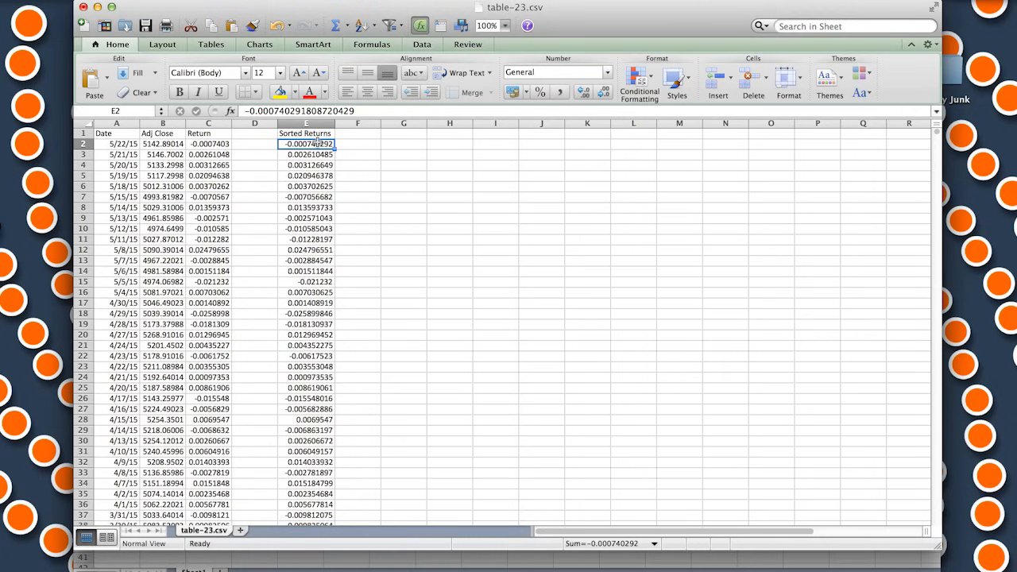
{"action": "key", "text": "super+shift+Down"}
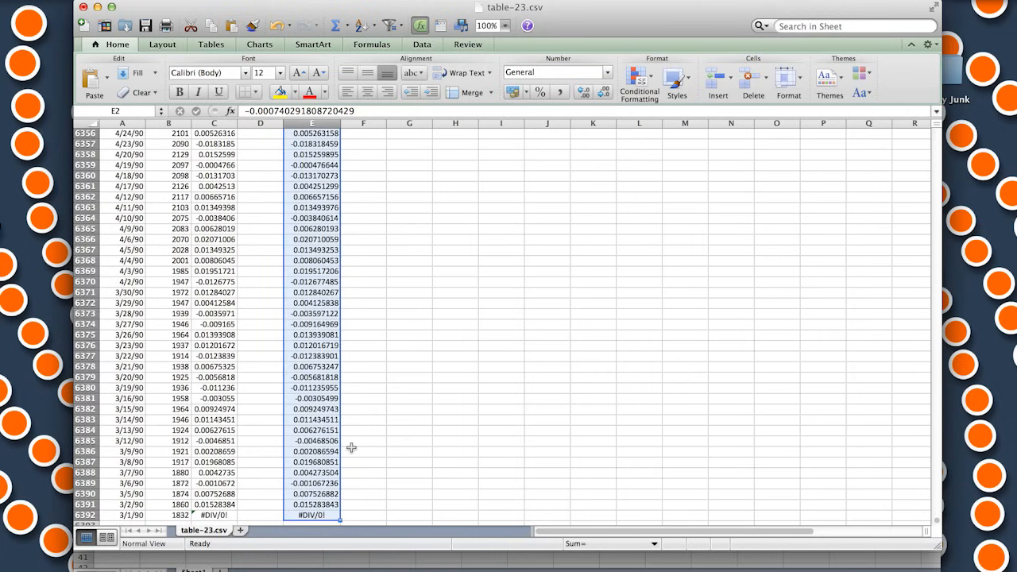
{"action": "key", "text": "shift+Up"}
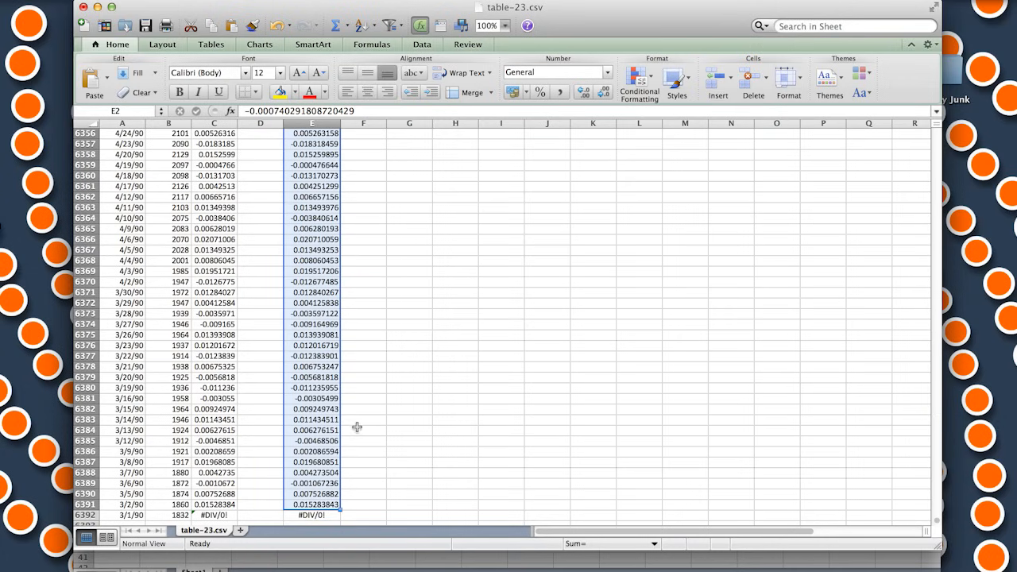
{"action": "key", "text": "ctrl+BackSpace"}
{"action": "right_click", "coordinate": [314, 177]}
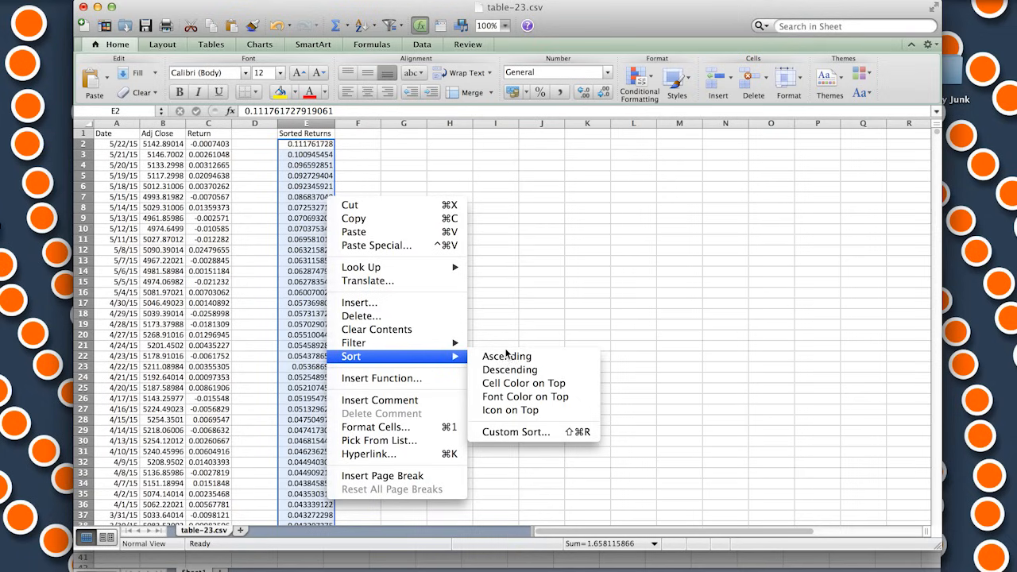
{"action": "left_click", "coordinate": [508, 357]}
{"action": "left_click", "coordinate": [325, 164]}
{"action": "left_click", "coordinate": [310, 237]}
{"action": "left_click", "coordinate": [311, 152]}
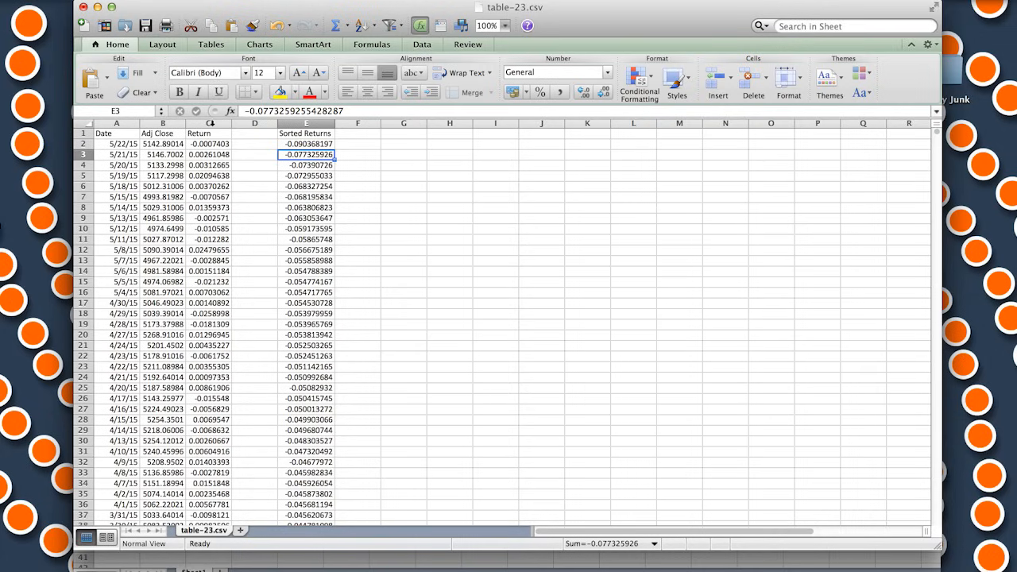
Delete the original Return column C from the sheet
{"action": "right_click", "coordinate": [212, 122]}
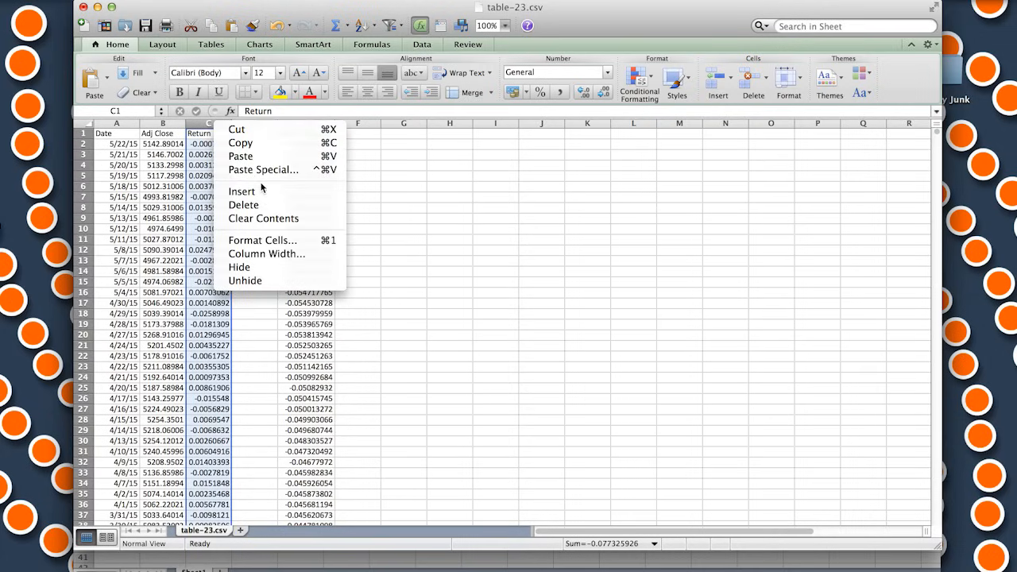
{"action": "left_click", "coordinate": [243, 205]}
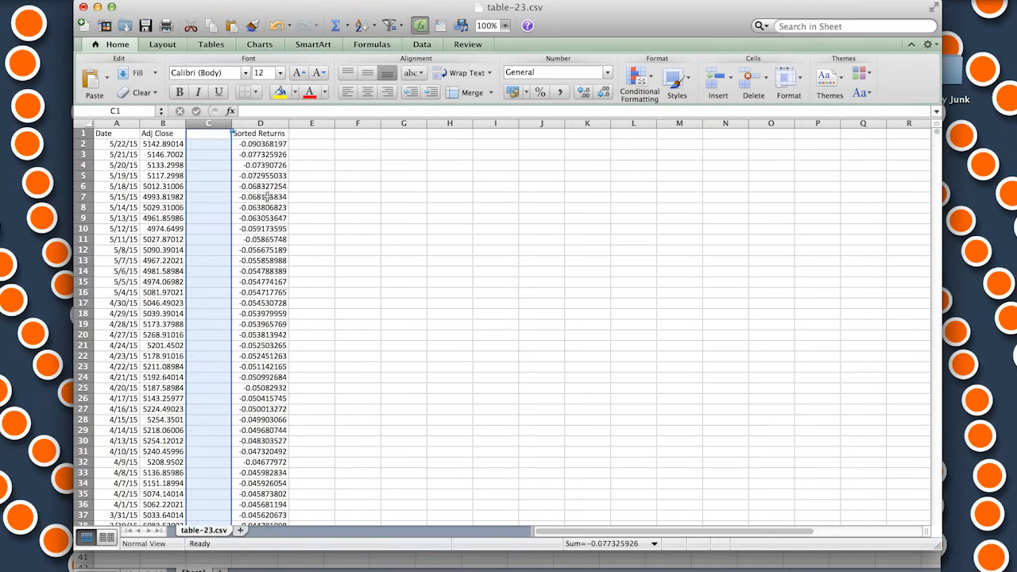
{"action": "left_click", "coordinate": [225, 178]}
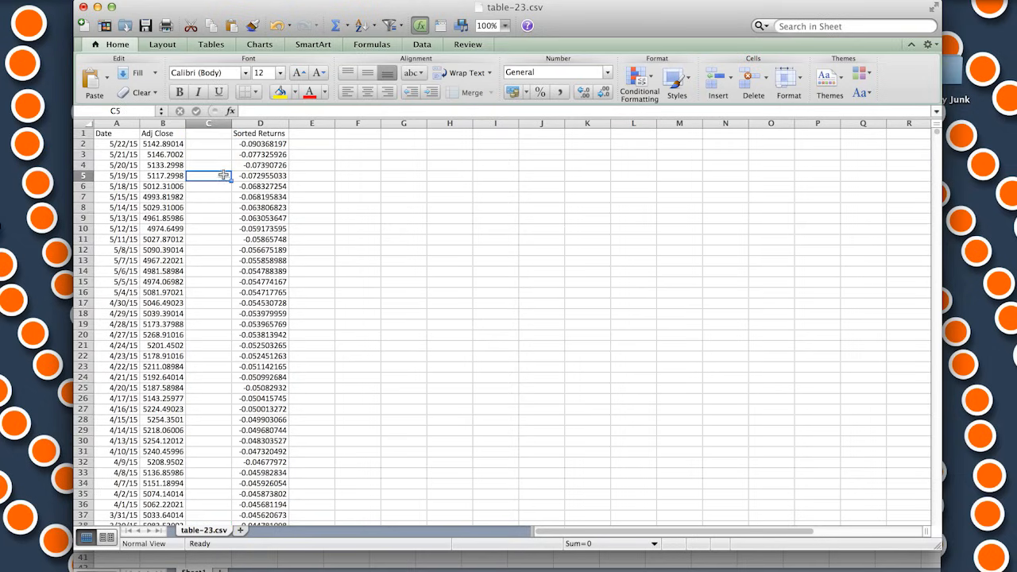
{"action": "left_click", "coordinate": [316, 196]}
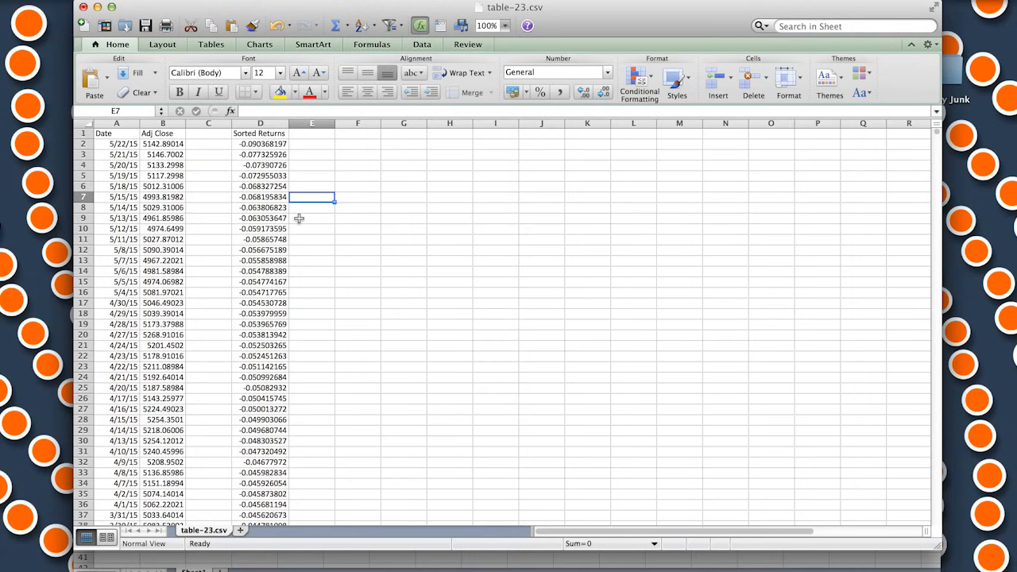
Enter the heading "Number" in E1, beside Sorted Returns
{"action": "left_click", "coordinate": [316, 134]}
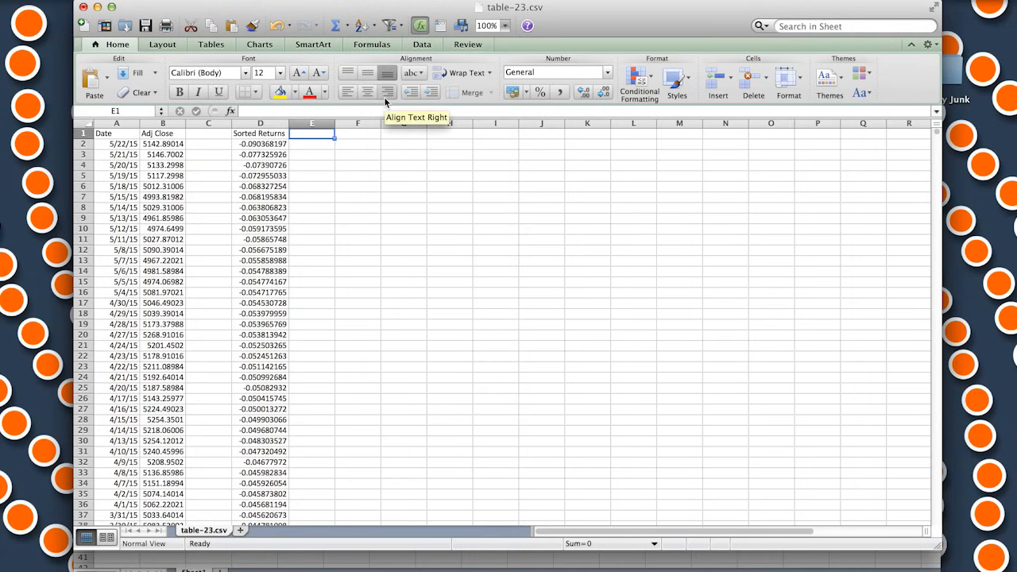
{"action": "type", "text": "Number"}
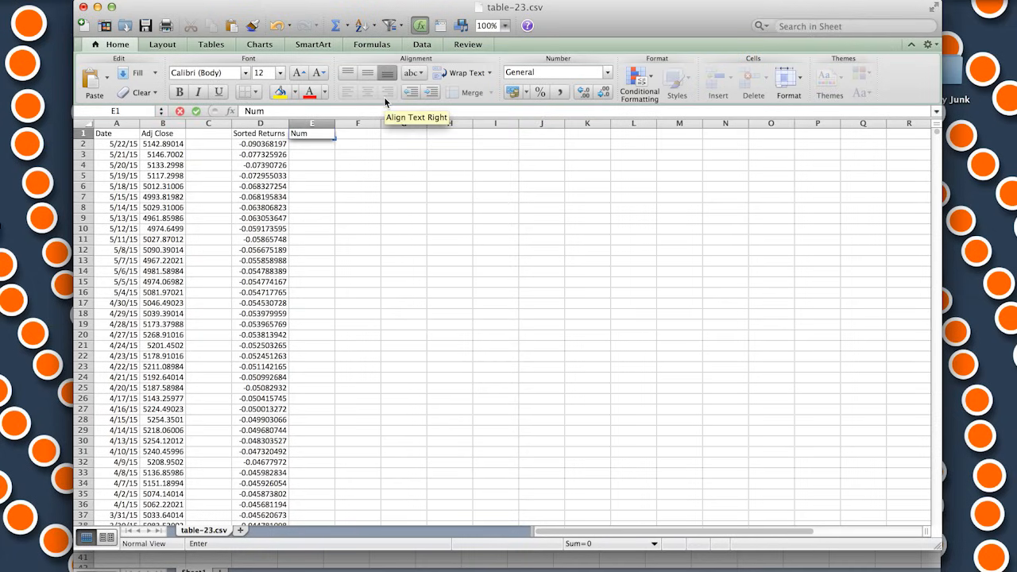
{"action": "left_click", "coordinate": [372, 205]}
Number the sorted returns from E2 downward by starting the series with 1 and 2 and filling it down the column
{"action": "left_click", "coordinate": [310, 145]}
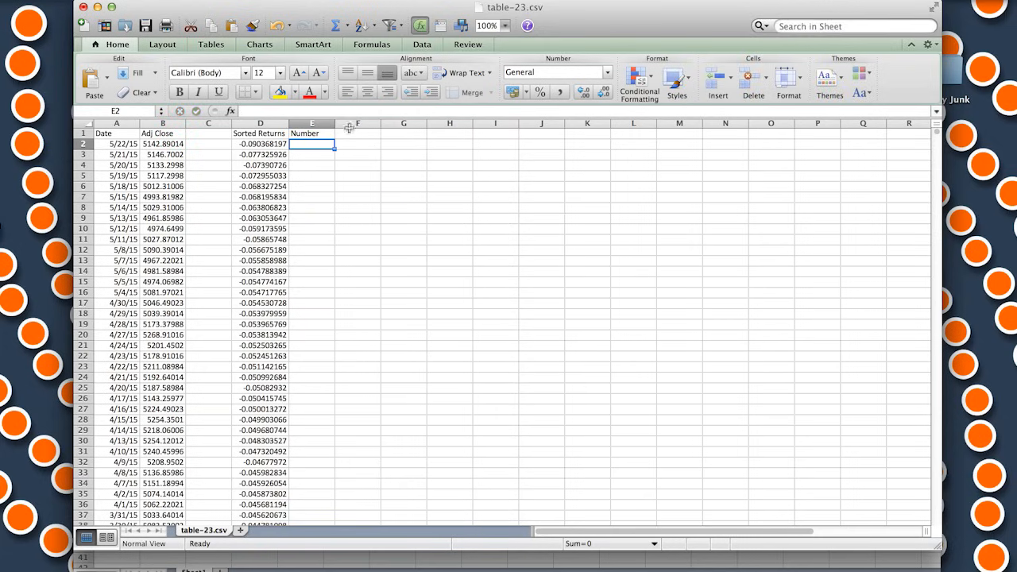
{"action": "type", "text": "1"}
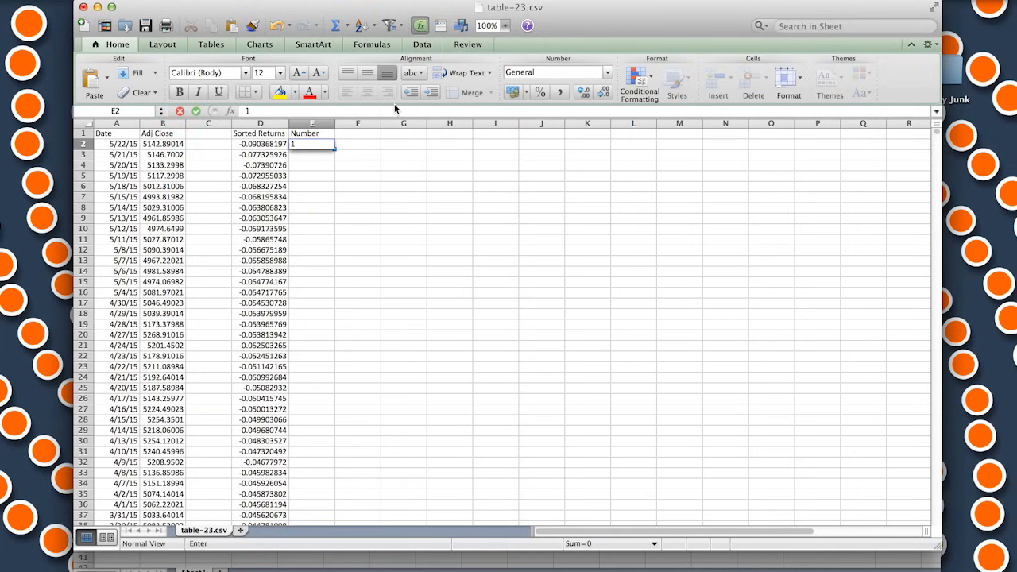
{"action": "key", "text": "Return"}
{"action": "type", "text": "2"}
{"action": "key", "text": "Return"}
{"action": "left_click_drag", "start_coordinate": [311, 144], "coordinate": [332, 188]}
{"action": "double_click", "coordinate": [332, 188]}
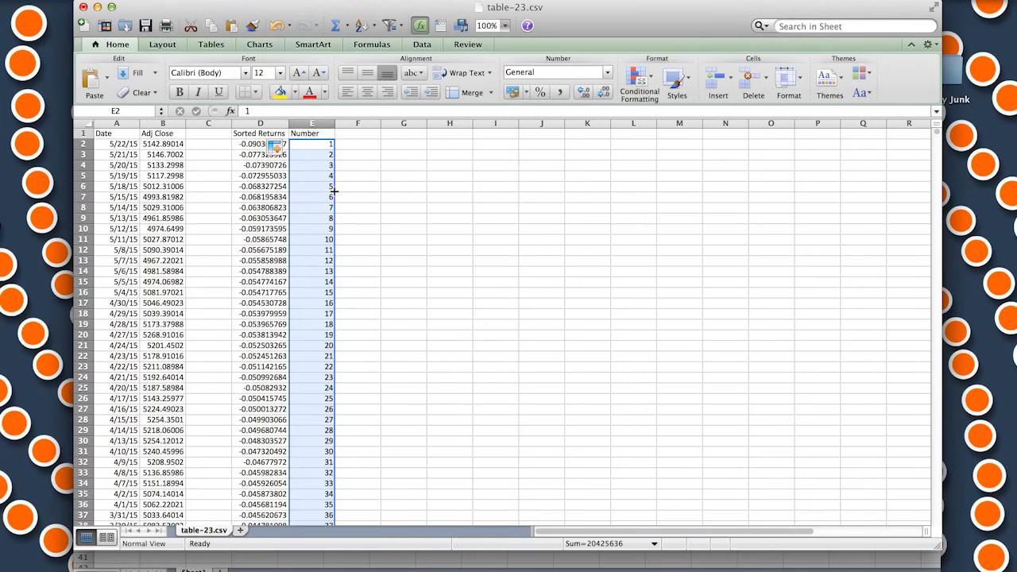
{"action": "left_click", "coordinate": [416, 178]}
{"action": "left_click", "coordinate": [362, 218]}
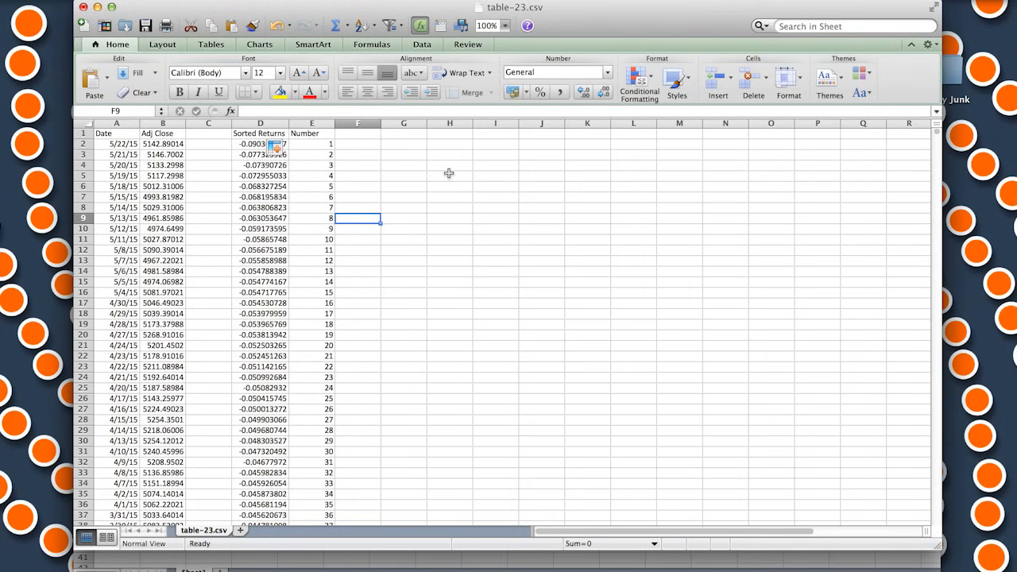
Count the sorted returns in H3 with =COUNT(D2:D6391), leaving out the error cell in the last row
{"action": "left_click", "coordinate": [455, 155]}
{"action": "type", "text": "=count"}
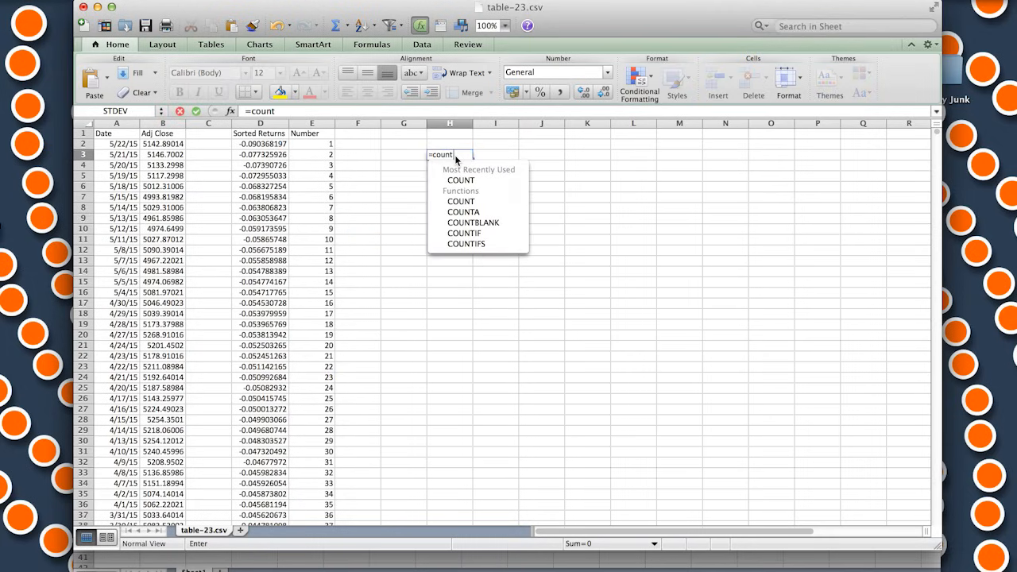
{"action": "type", "text": "("}
{"action": "left_click", "coordinate": [286, 146]}
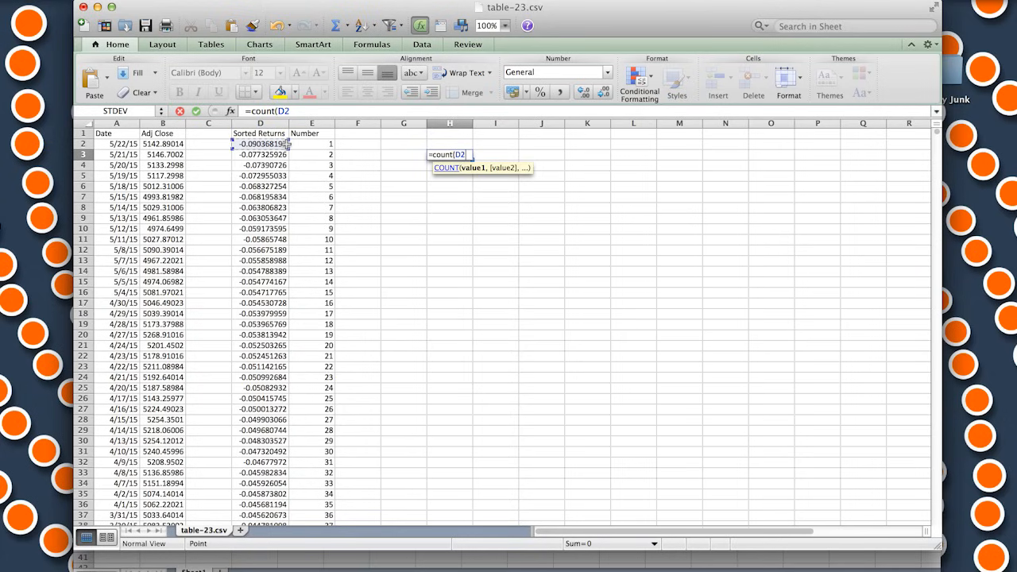
{"action": "key", "text": "super+shift+Down"}
{"action": "key", "text": "shift+Up"}
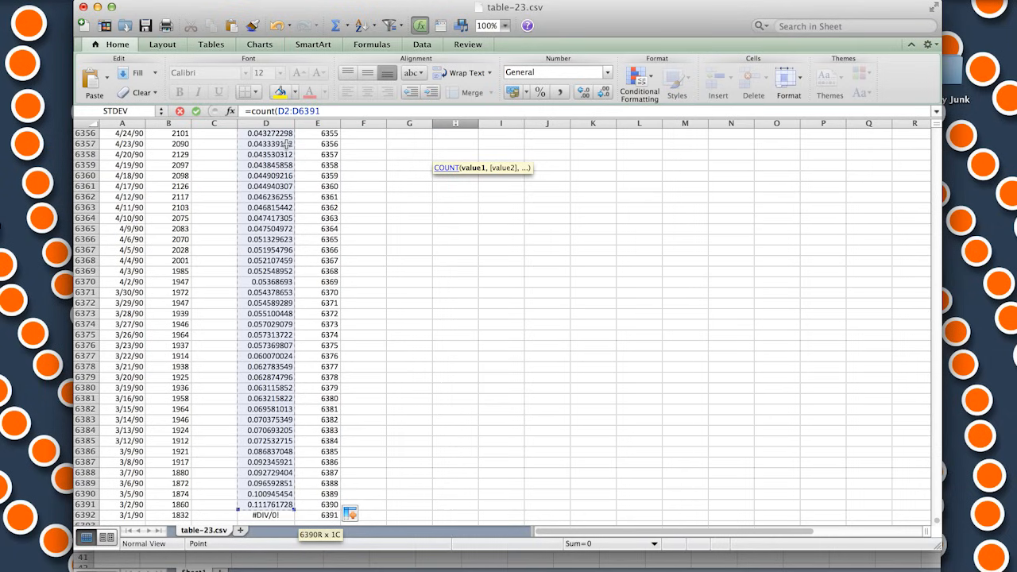
{"action": "type", "text": ")"}
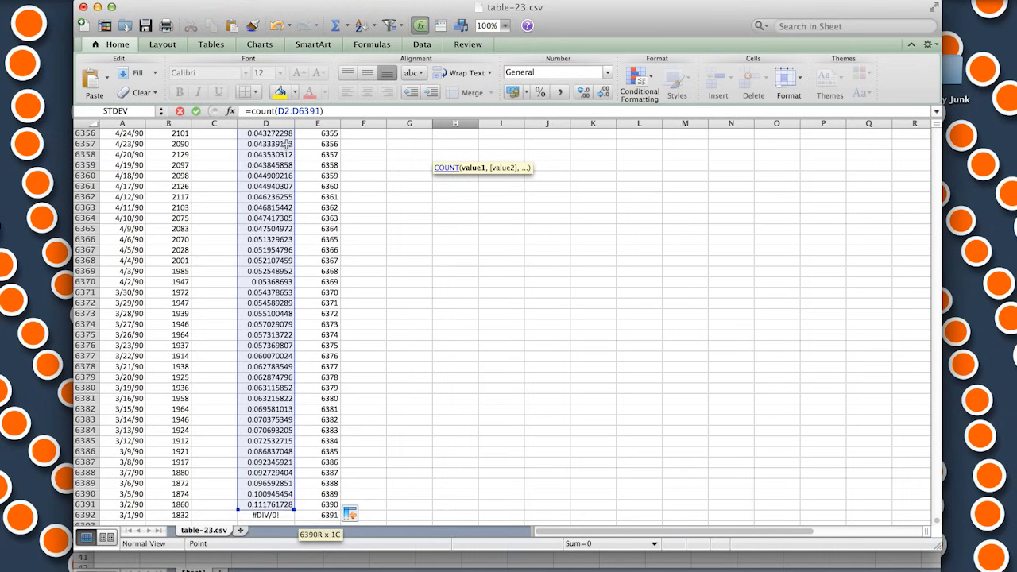
{"action": "key", "text": "Return"}
Enter the heading "Total Count" in H2, above the count formula
{"action": "left_click", "coordinate": [466, 143]}
{"action": "type", "text": "Total Count"}
{"action": "left_click", "coordinate": [475, 219]}
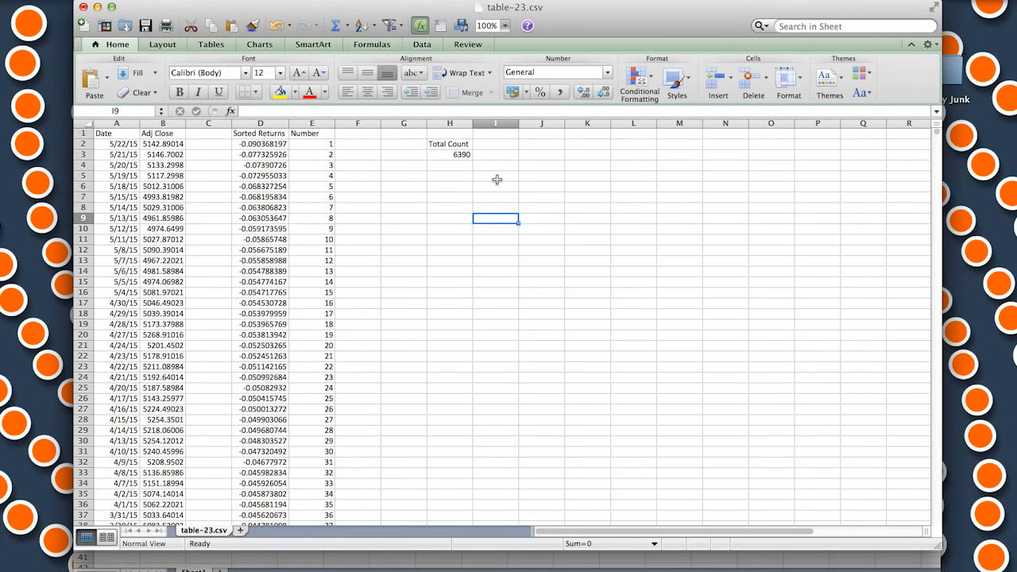
Enter the labels VAR(95), VAR(99), VAR(99.9) in H5:H7, CVaR(95), CVaR(99), CVaR(99.9) in J5:J7, and the heading "Number" in I4
{"action": "left_click", "coordinate": [457, 176]}
{"action": "type", "text": "VAR"}
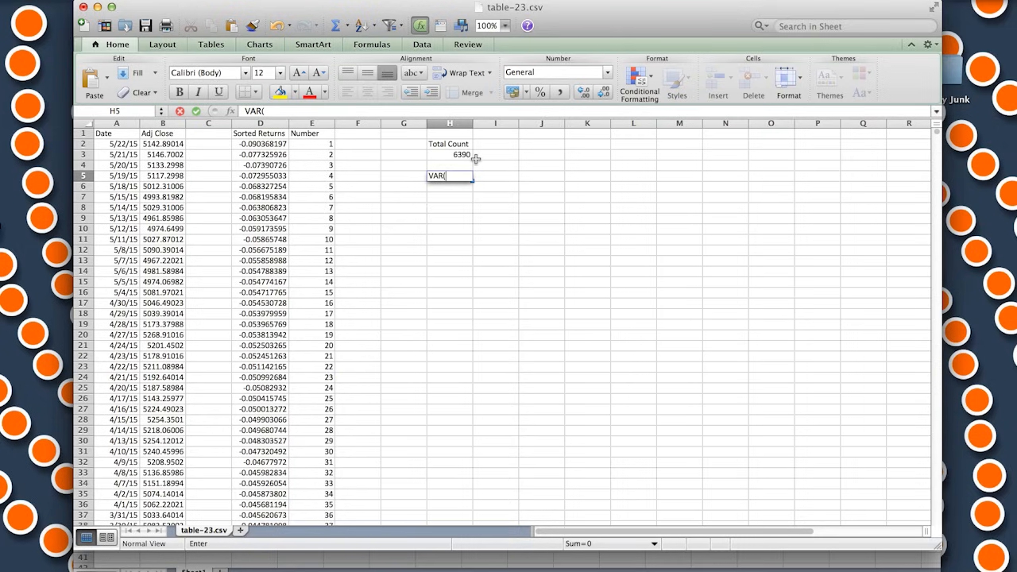
{"action": "type", "text": "(95"}
{"action": "key", "text": "Return"}
{"action": "type", "text": "Number"}
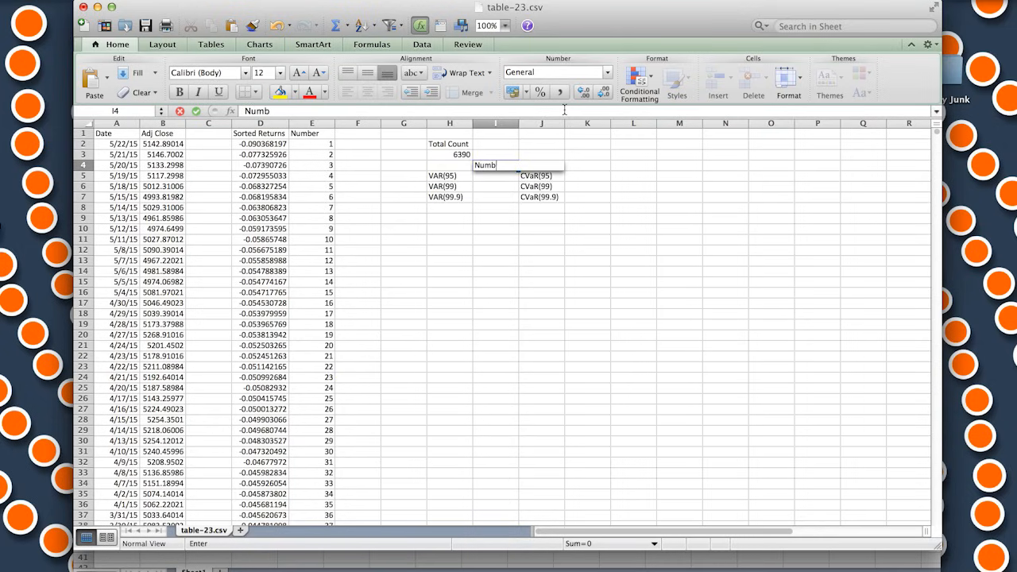
Calculate the observation number for VAR(95) in I5 with =(1-95%)*H3
{"action": "left_click", "coordinate": [499, 177]}
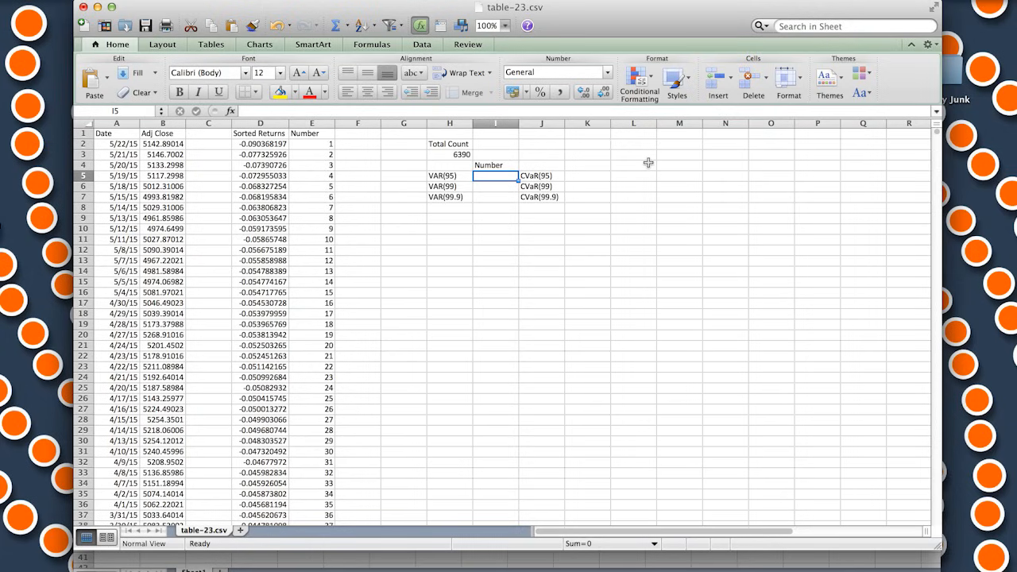
{"action": "type", "text": "=(1"}
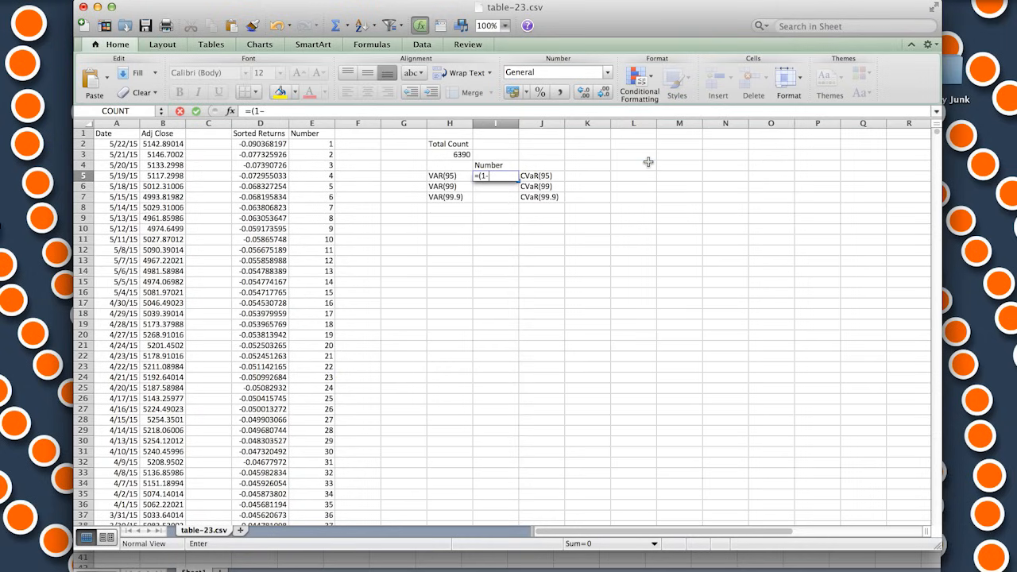
{"action": "type", "text": "-95%)*"}
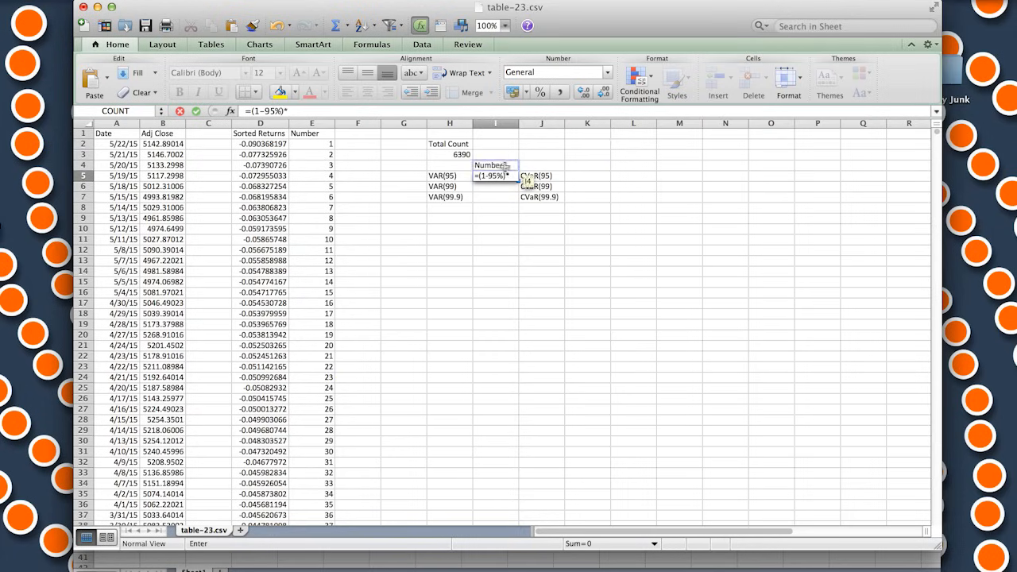
{"action": "left_click", "coordinate": [463, 153]}
{"action": "key", "text": "Return"}
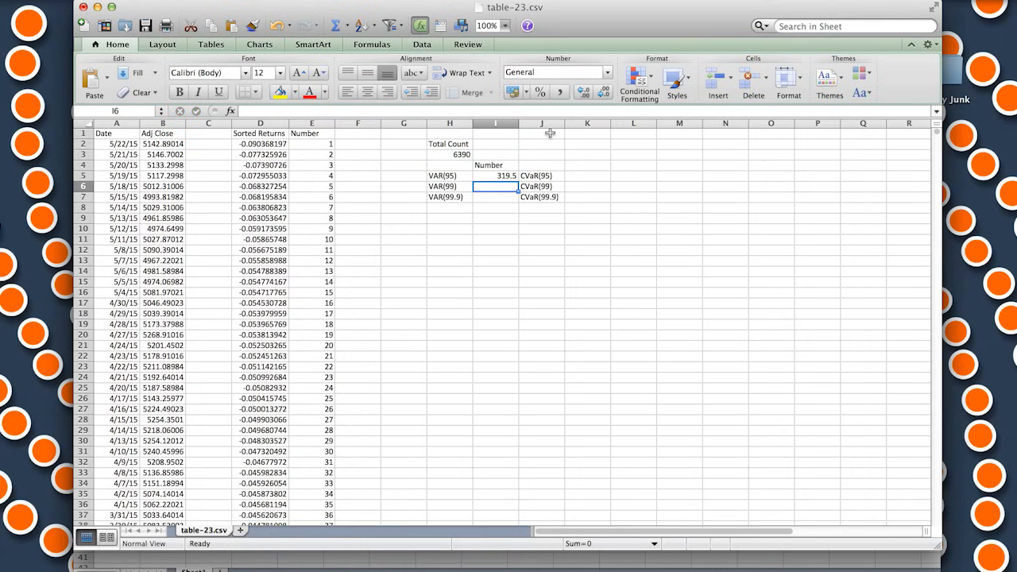
Calculate the observation number for VAR(99) in I6 with =(1-99%)*H3
{"action": "type", "text": "=(1"}
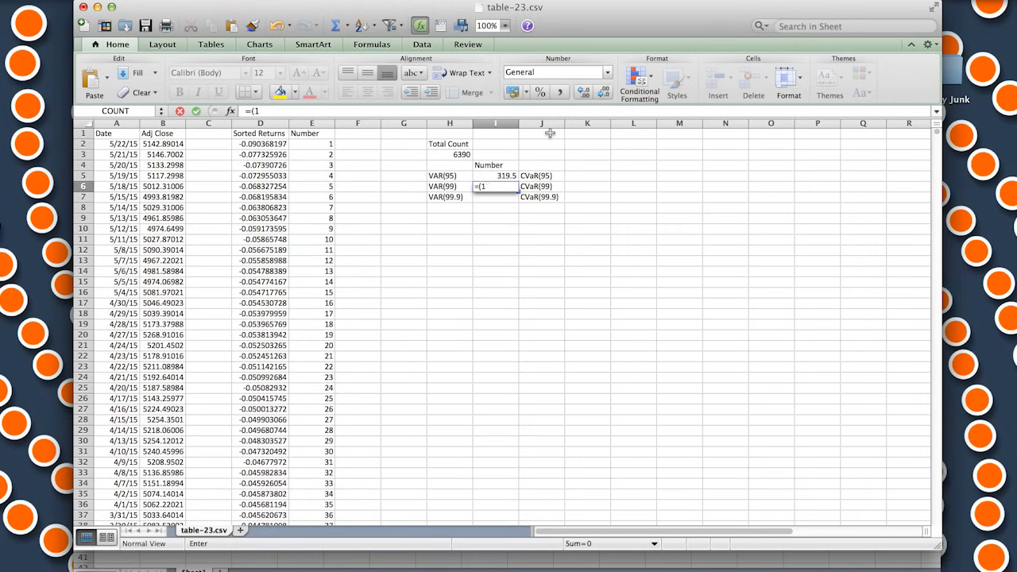
{"action": "type", "text": "-99%)"}
{"action": "left_click", "coordinate": [550, 133]}
{"action": "type", "text": "*"}
{"action": "key", "text": "Up"}
{"action": "key", "text": "Up"}
{"action": "key", "text": "Up"}
{"action": "key", "text": "Left"}
{"action": "key", "text": "Return"}
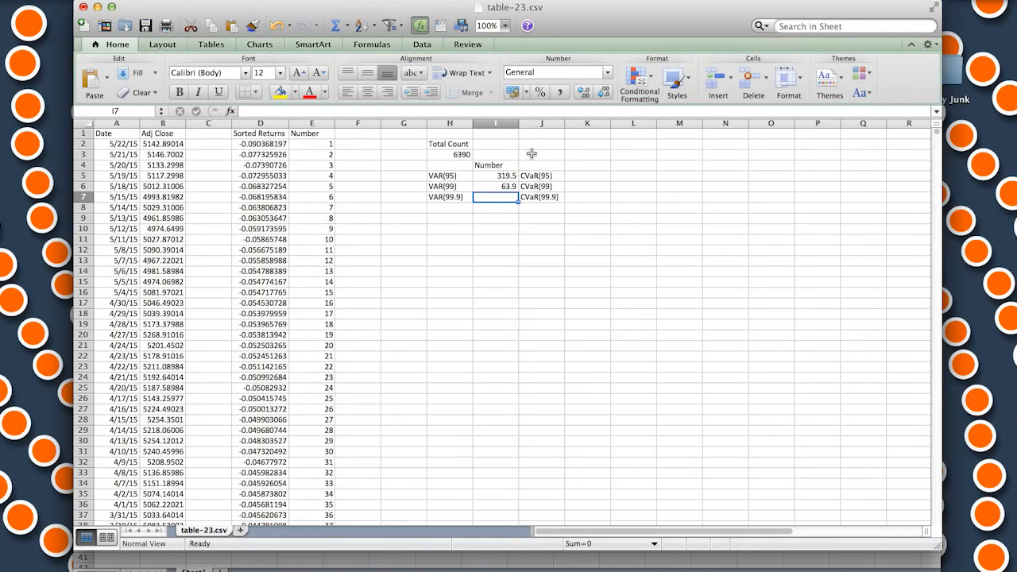
Calculate the observation number for VAR(99.9) in I7 with =(1-99.9%)*H3
{"action": "type", "text": "=(1-99.9%"}
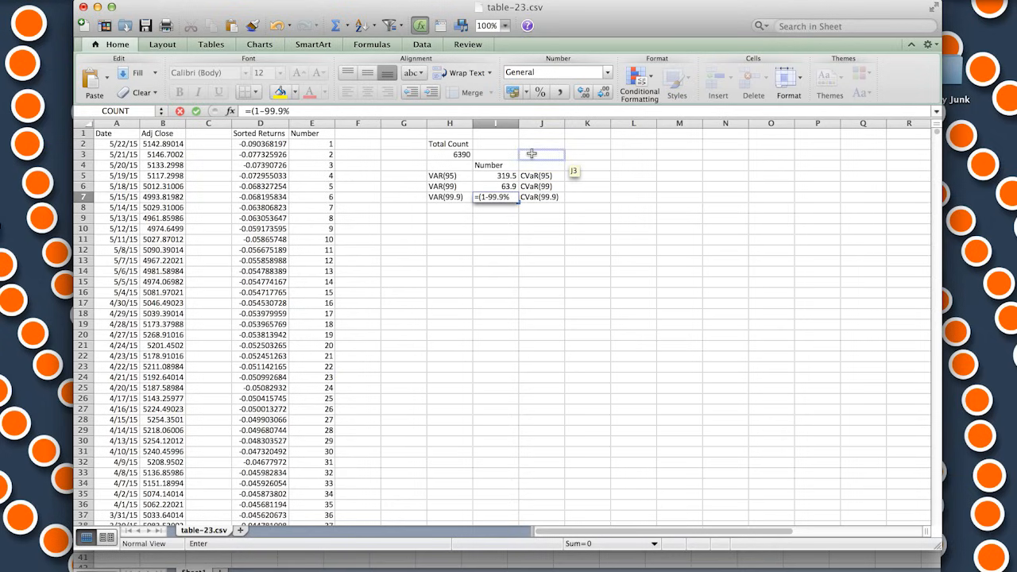
{"action": "type", "text": "("}
{"action": "key", "text": "BackSpace"}
{"action": "type", "text": ")*"}
{"action": "left_click", "coordinate": [465, 154]}
{"action": "key", "text": "Return"}
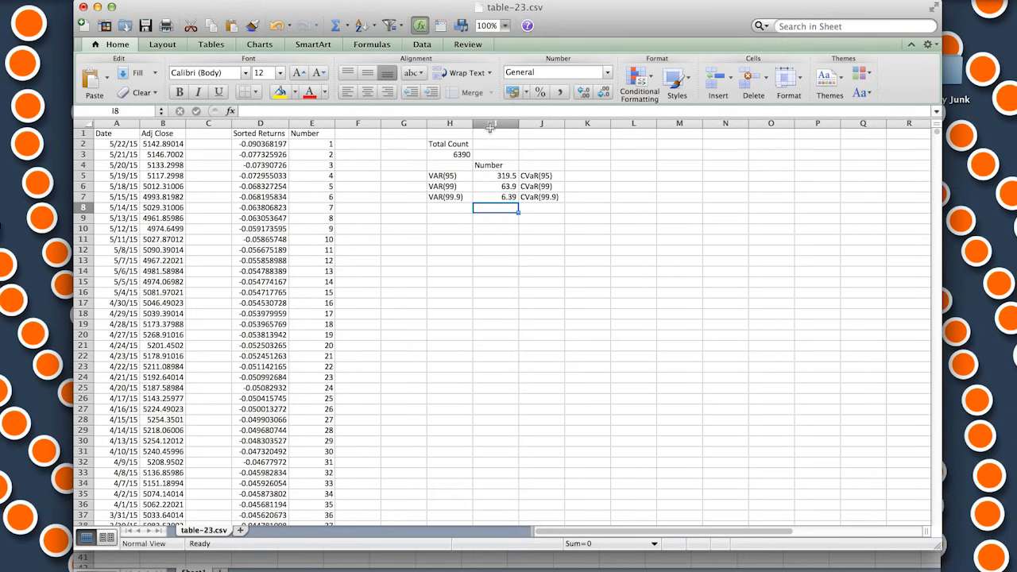
Insert a blank column between the VAR labels and their Number column, and select I5 beside VAR(95)
{"action": "right_click", "coordinate": [493, 124]}
{"action": "left_click", "coordinate": [537, 195]}
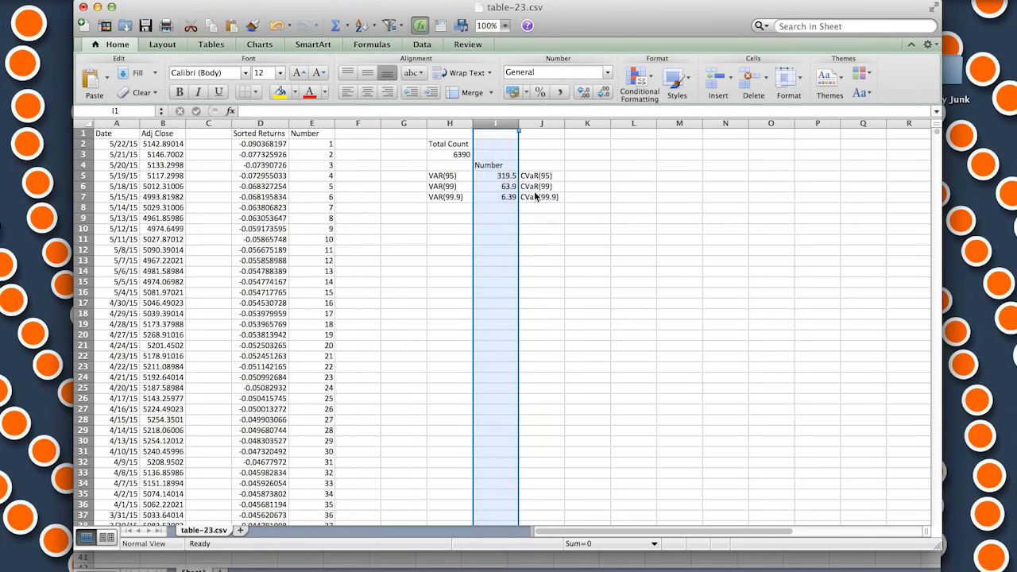
{"action": "left_click", "coordinate": [497, 188]}
{"action": "key", "text": "Up"}
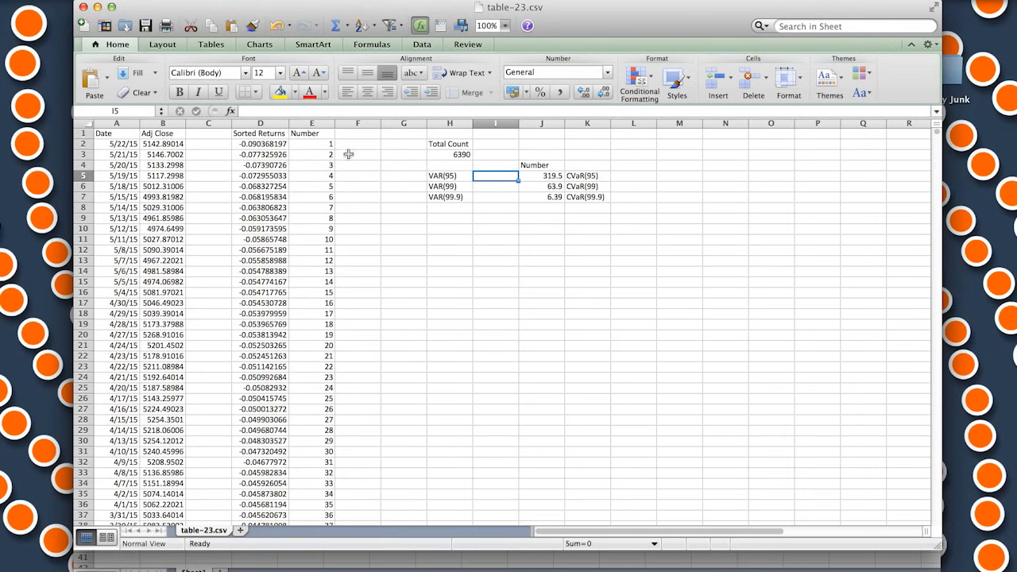
Set VAR(95) in I5 to the sorted return numbered 320 with =D321
{"action": "type", "text": "="}
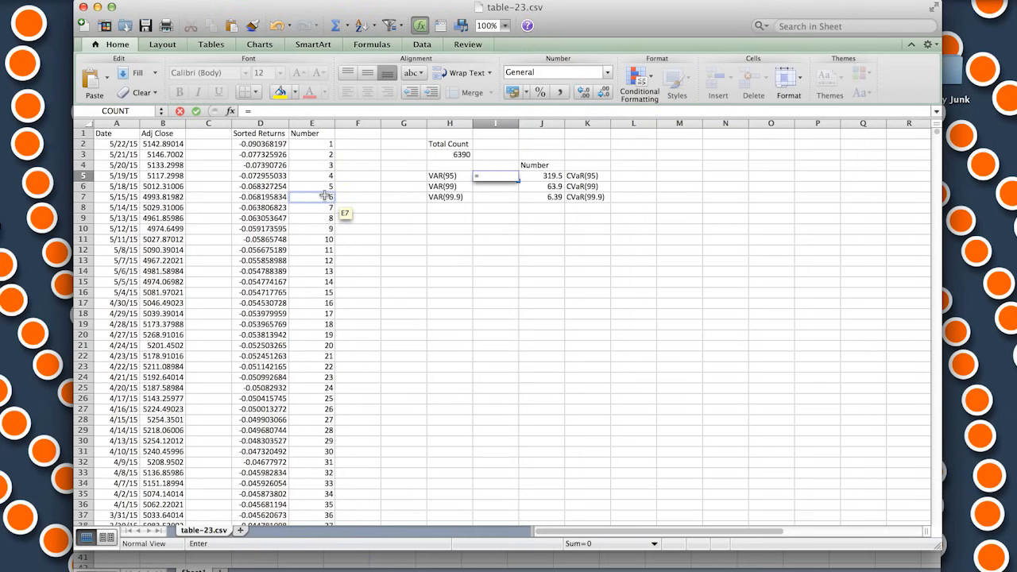
{"action": "scroll", "coordinate": [325, 195], "scroll_direction": "down", "scroll_amount": 20}
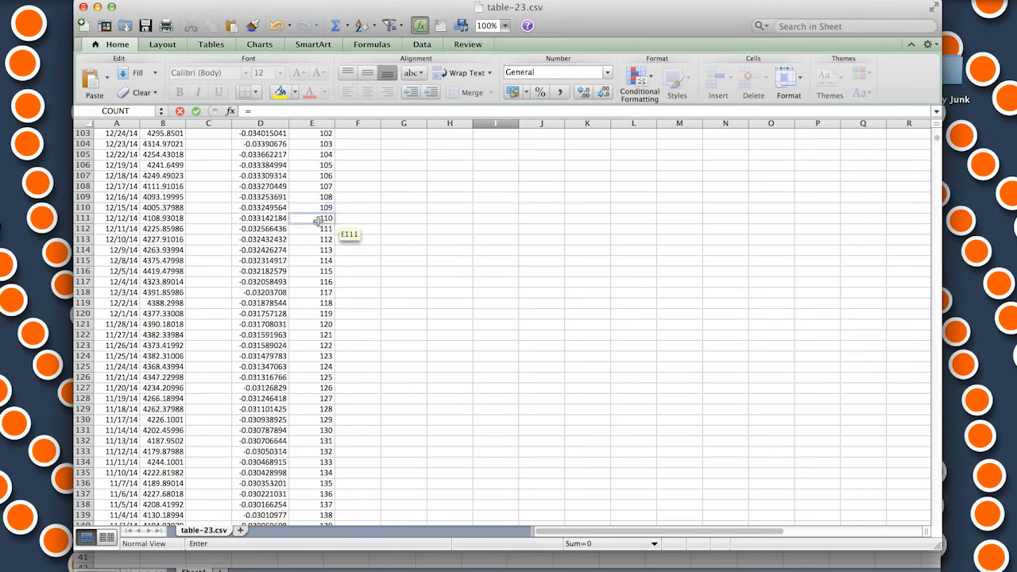
{"action": "scroll", "coordinate": [316, 241], "scroll_direction": "down", "scroll_amount": 16}
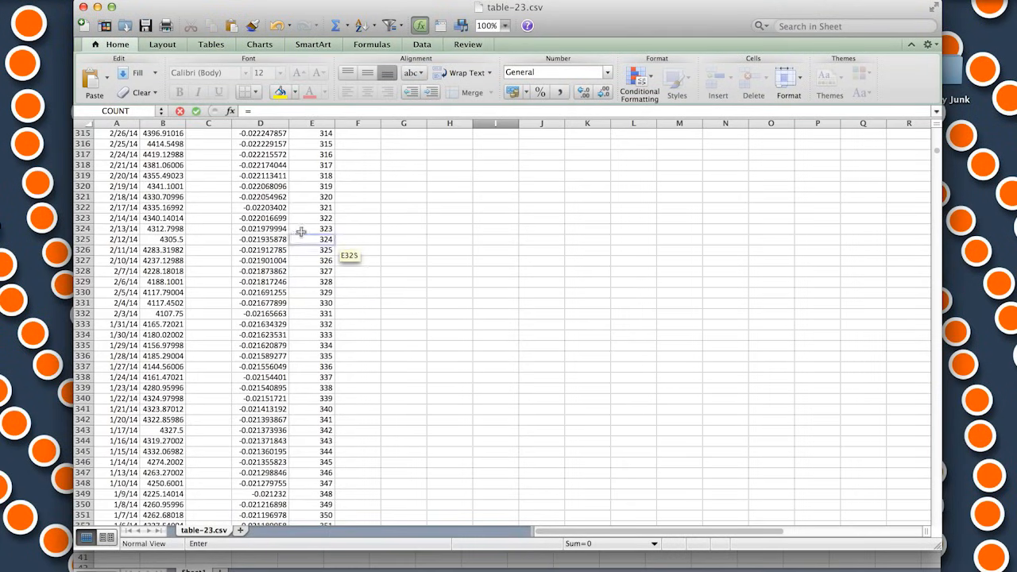
{"action": "left_click", "coordinate": [277, 197]}
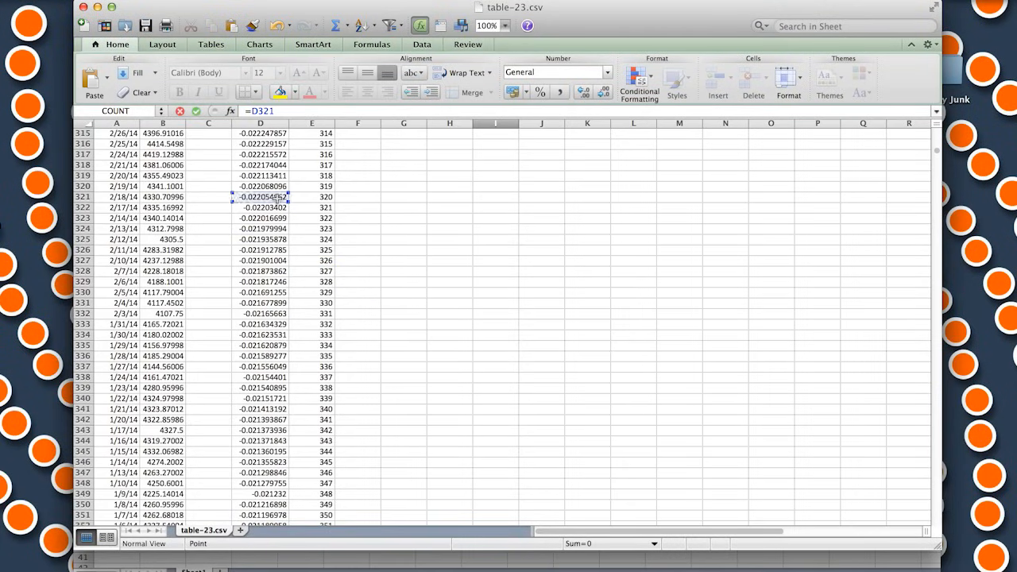
{"action": "key", "text": "Return"}
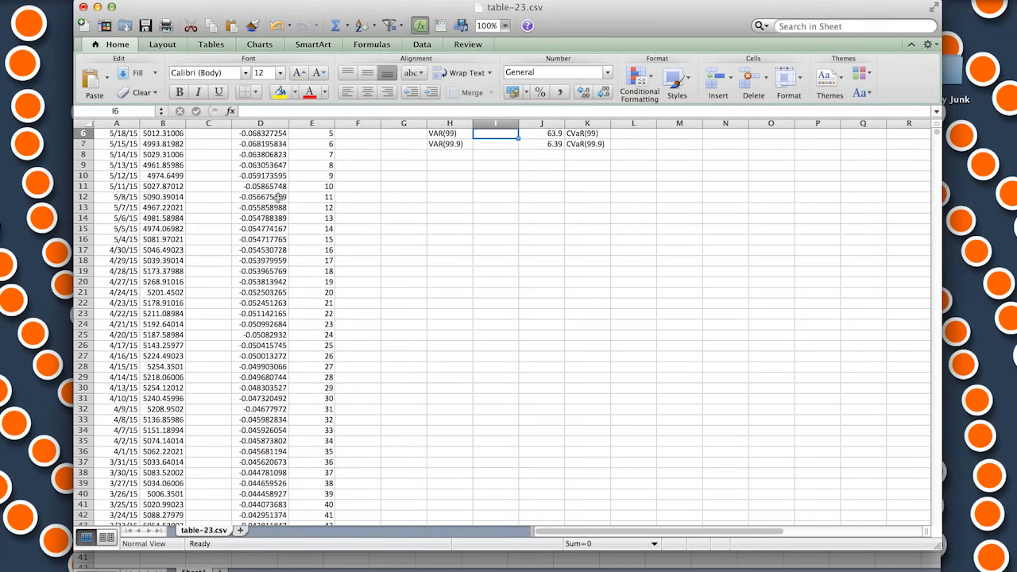
Set VAR(99) in I6 to the sorted return numbered 64 with =D65
{"action": "scroll", "coordinate": [331, 232], "scroll_direction": "down", "scroll_amount": 4}
{"action": "scroll", "coordinate": [332, 231], "scroll_direction": "up", "scroll_amount": 5}
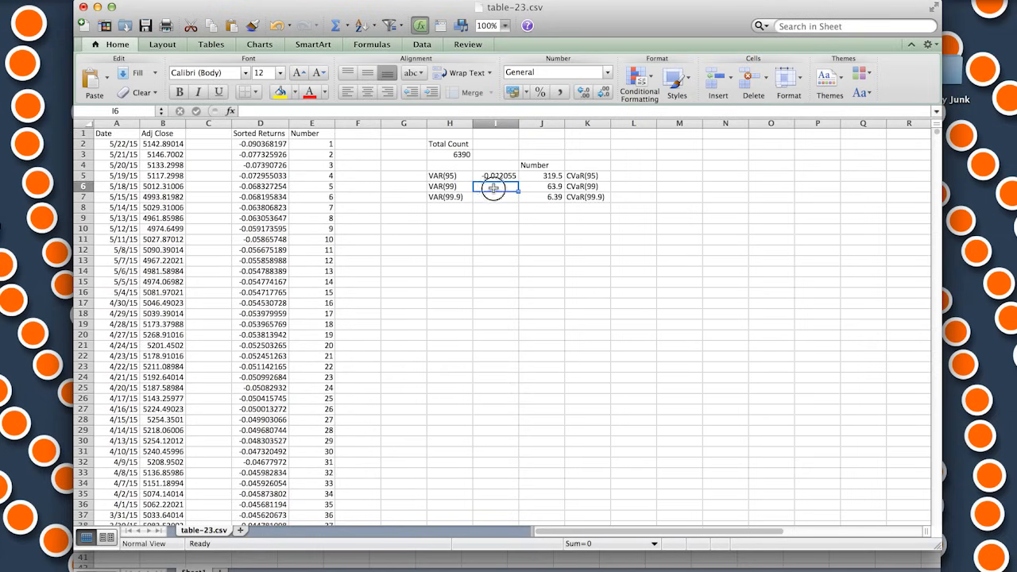
{"action": "type", "text": "="}
{"action": "left_click", "coordinate": [449, 177]}
{"action": "scroll", "coordinate": [312, 224], "scroll_direction": "down", "scroll_amount": 1}
{"action": "scroll", "coordinate": [309, 225], "scroll_direction": "up", "scroll_amount": 1}
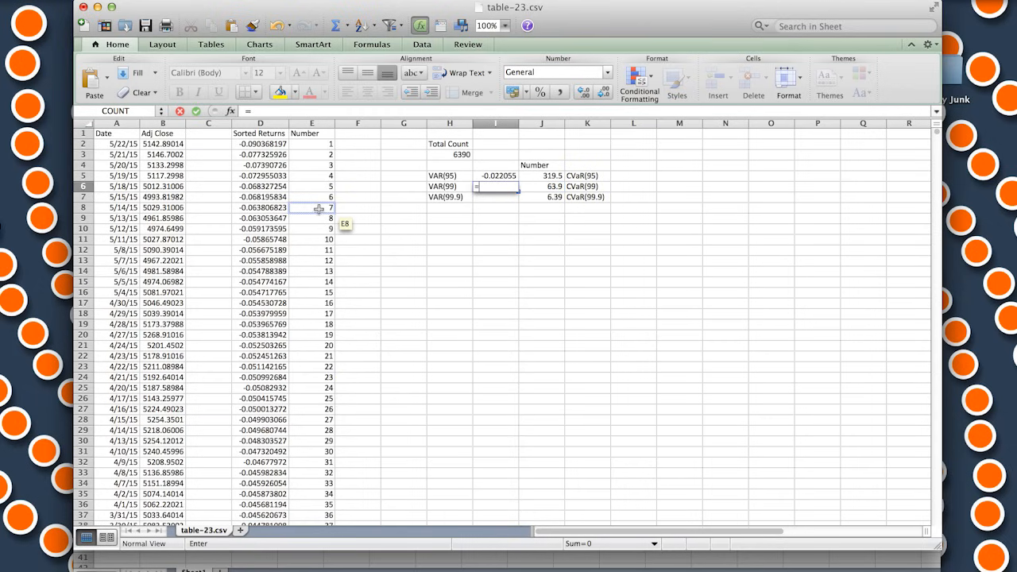
{"action": "scroll", "coordinate": [318, 214], "scroll_direction": "down", "scroll_amount": 15}
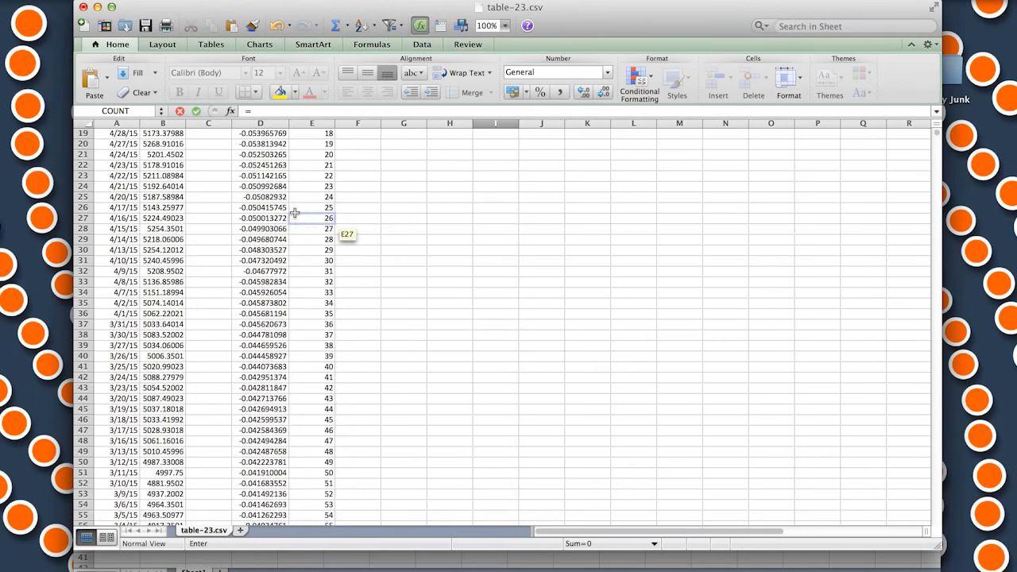
{"action": "scroll", "coordinate": [304, 221], "scroll_direction": "up", "scroll_amount": 15}
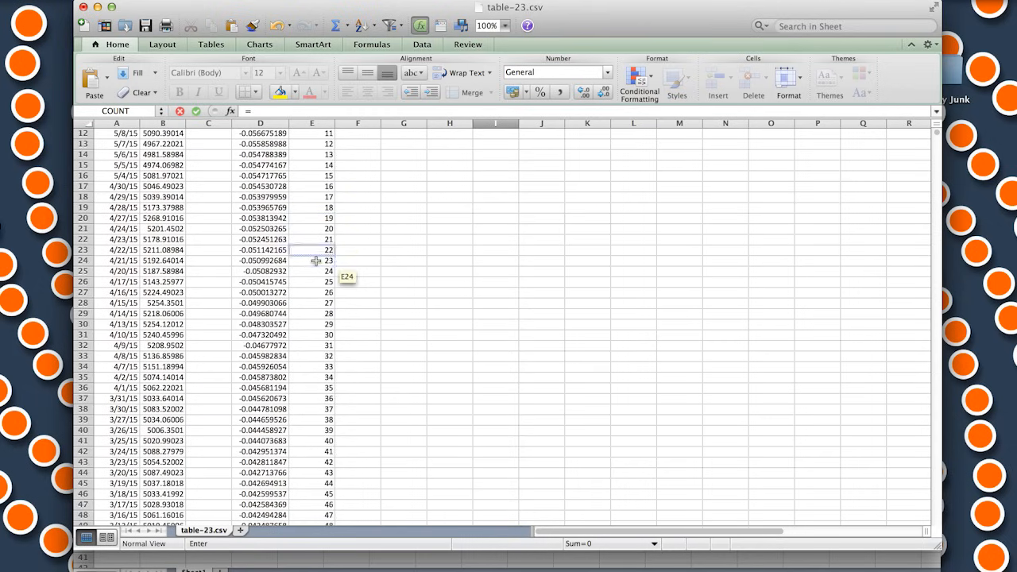
{"action": "scroll", "coordinate": [312, 262], "scroll_direction": "down", "scroll_amount": 8}
{"action": "left_click", "coordinate": [271, 282]}
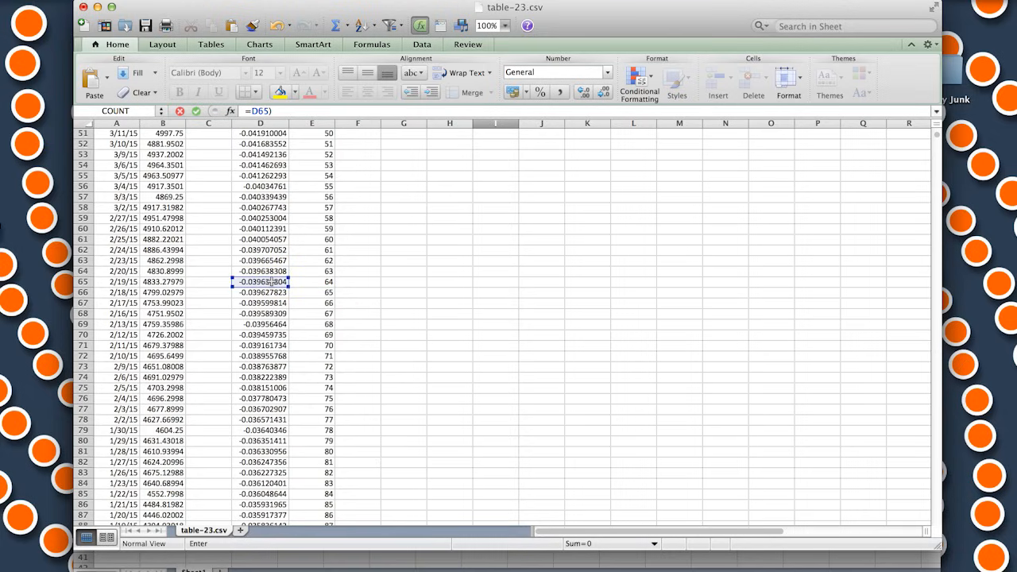
{"action": "key", "text": "Return"}
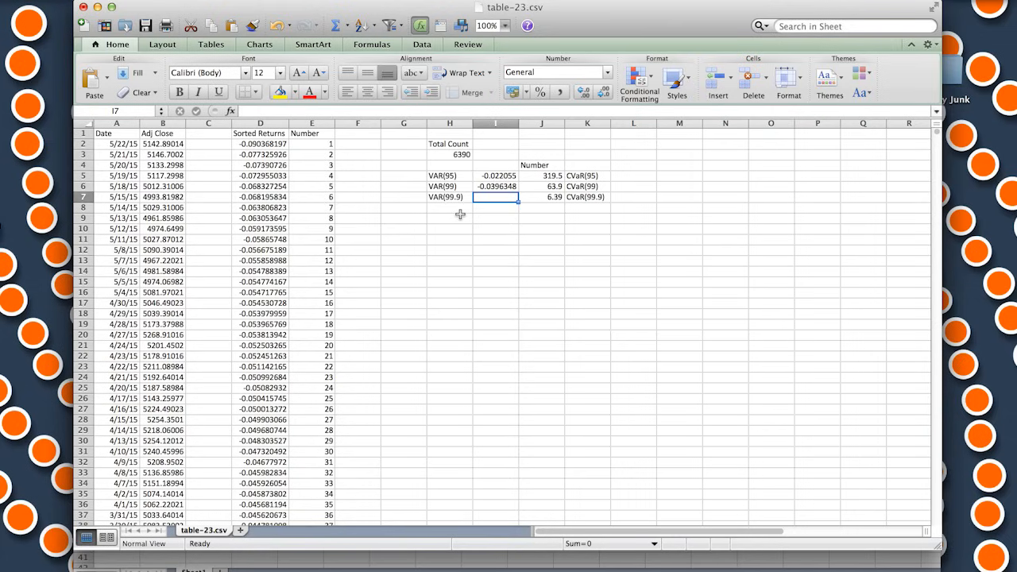
Set VAR(99.9) in I7 to the sorted return numbered 6 with =D7
{"action": "type", "text": "="}
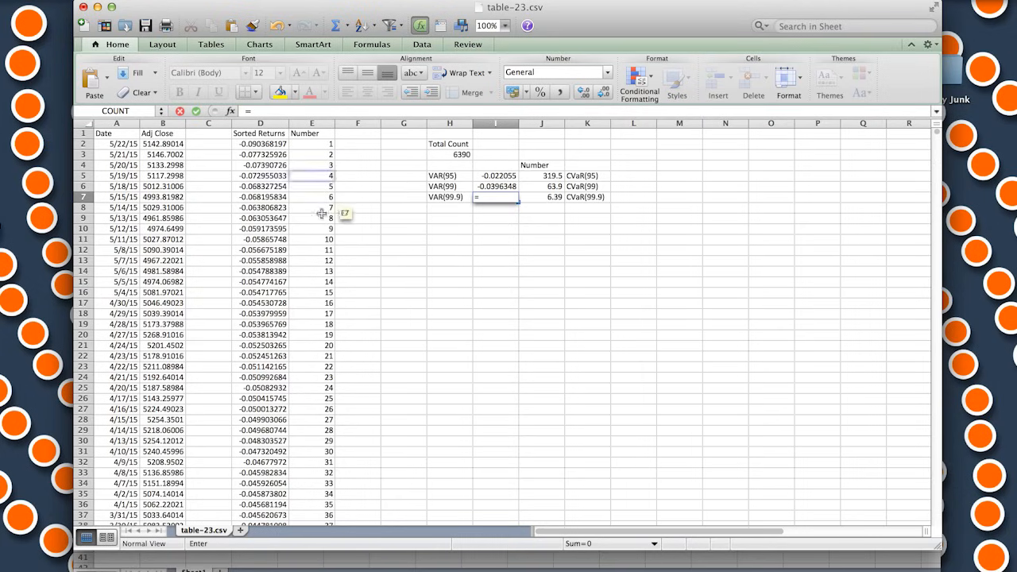
{"action": "left_click", "coordinate": [282, 199]}
{"action": "key", "text": "Return"}
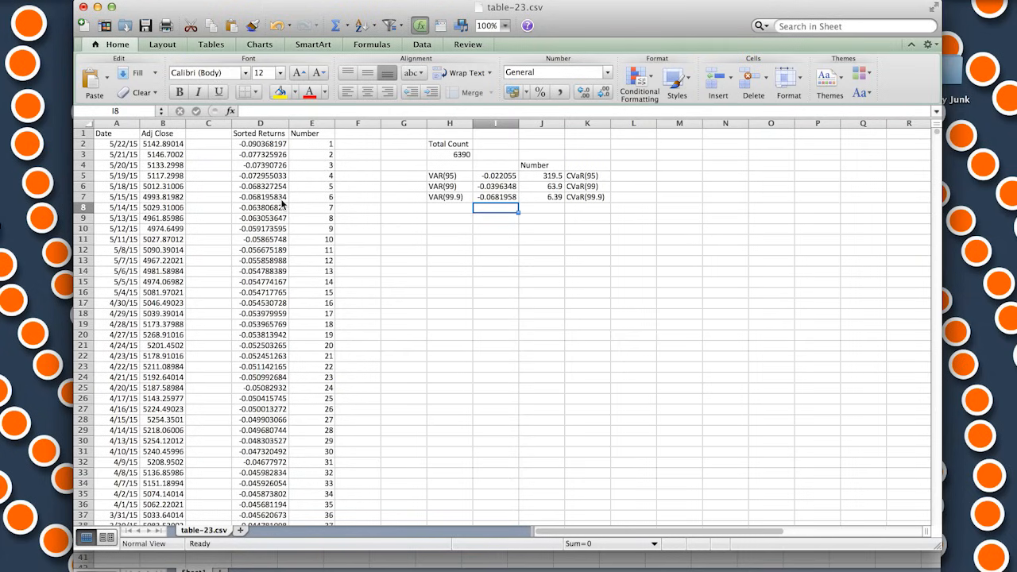
Calculate CVaR(95) in L5 as the sum of the first 319 sorted returns divided by J5, using =(1/J5)*sum(D2:D320)
{"action": "left_click", "coordinate": [628, 175]}
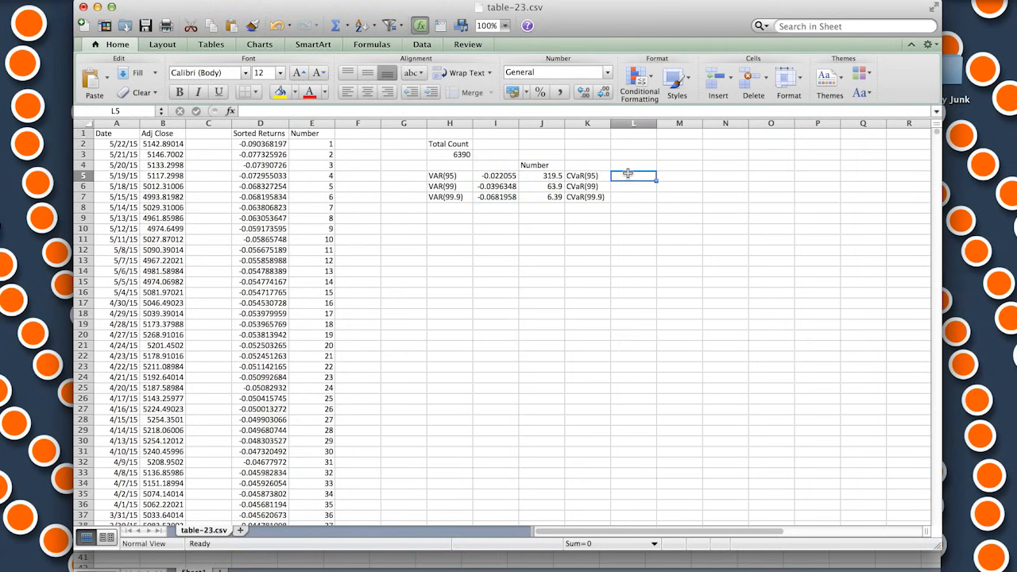
{"action": "type", "text": "=(1/"}
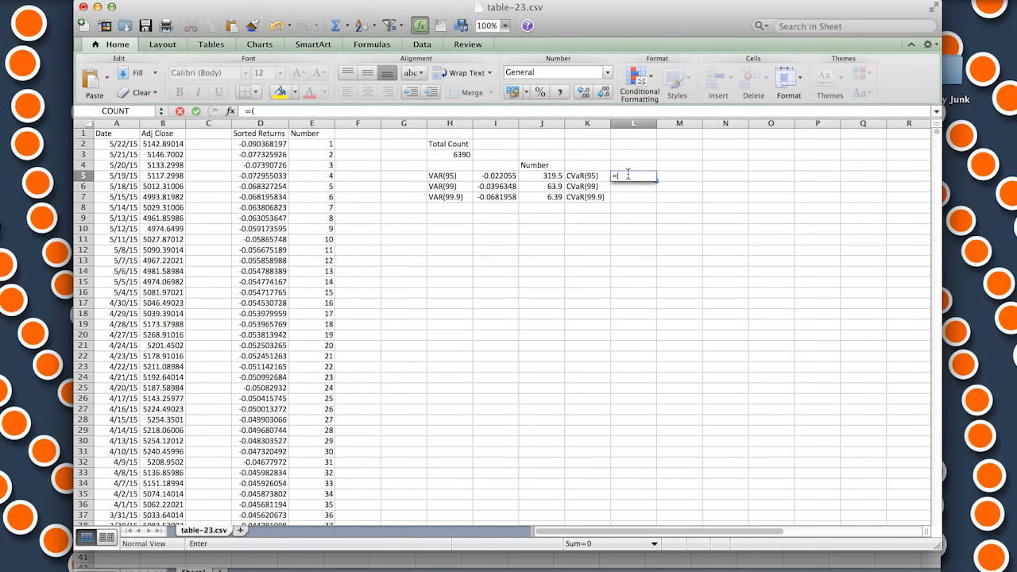
{"action": "left_click", "coordinate": [546, 175]}
{"action": "type", "text": ")"}
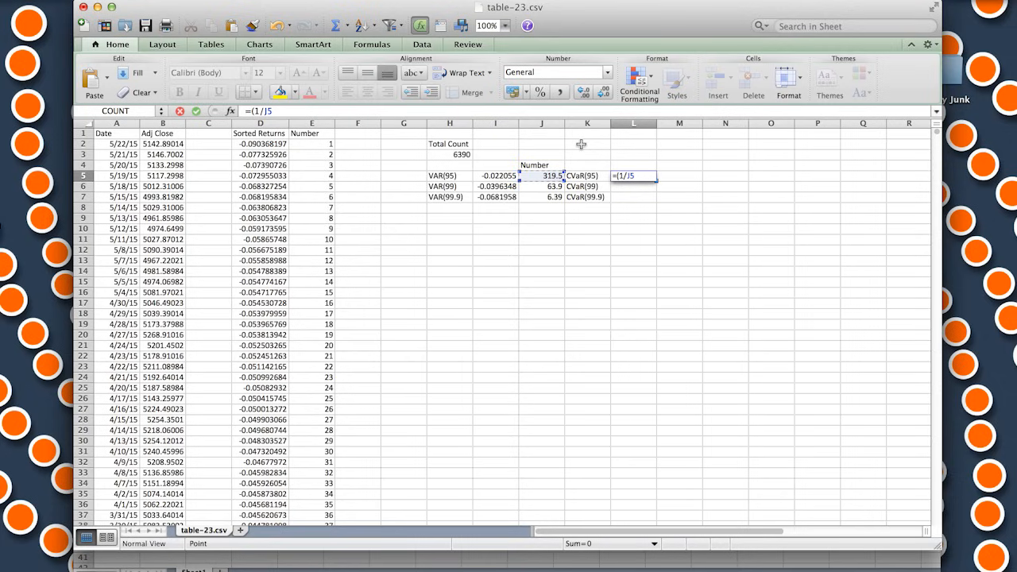
{"action": "type", "text": "*sum"}
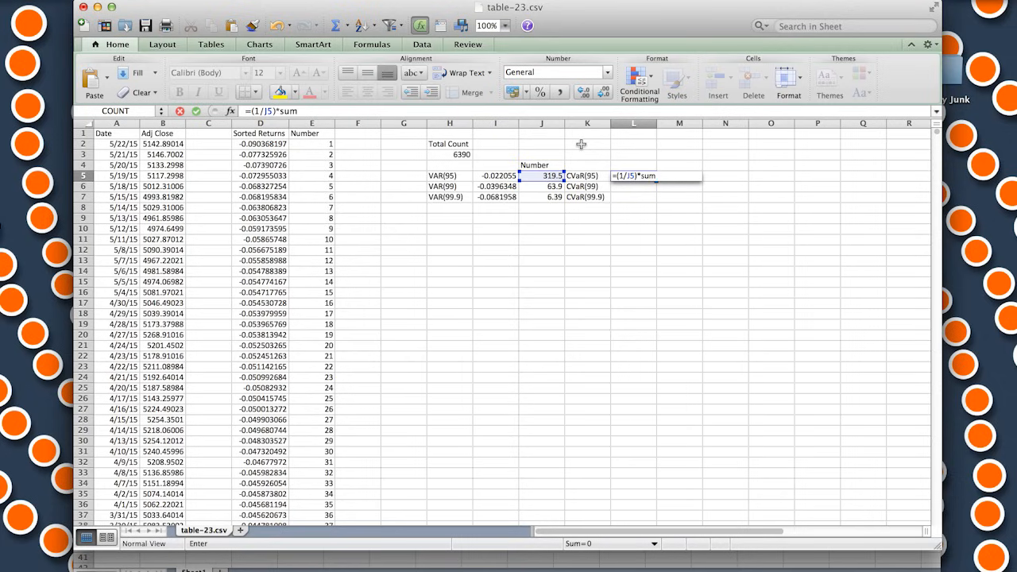
{"action": "type", "text": "("}
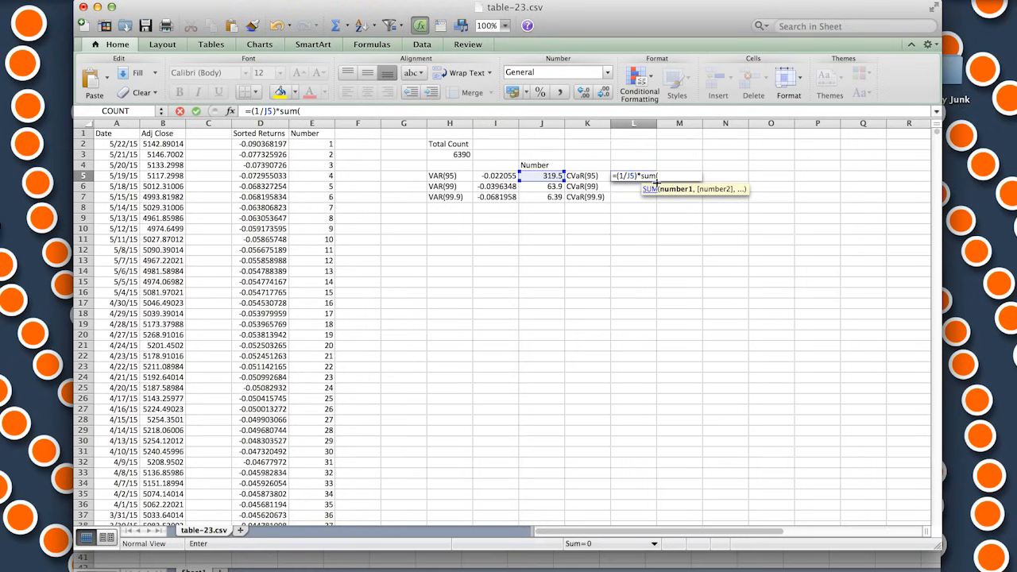
{"action": "left_click", "coordinate": [262, 144]}
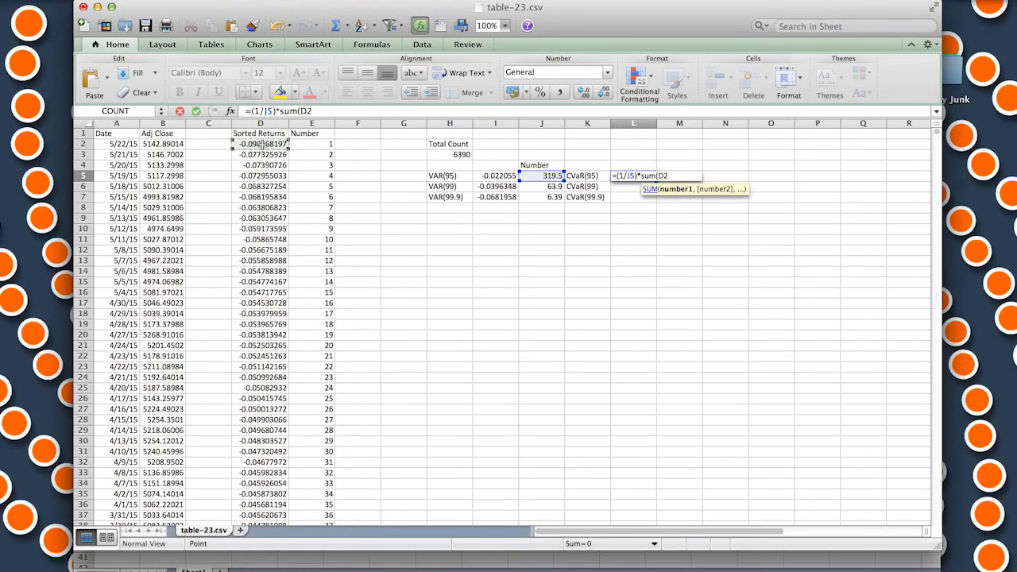
{"action": "scroll", "coordinate": [329, 194], "scroll_direction": "down", "scroll_amount": 3}
{"action": "scroll", "coordinate": [330, 194], "scroll_direction": "down", "scroll_amount": 20}
{"action": "left_click", "coordinate": [272, 228], "text": "shift"}
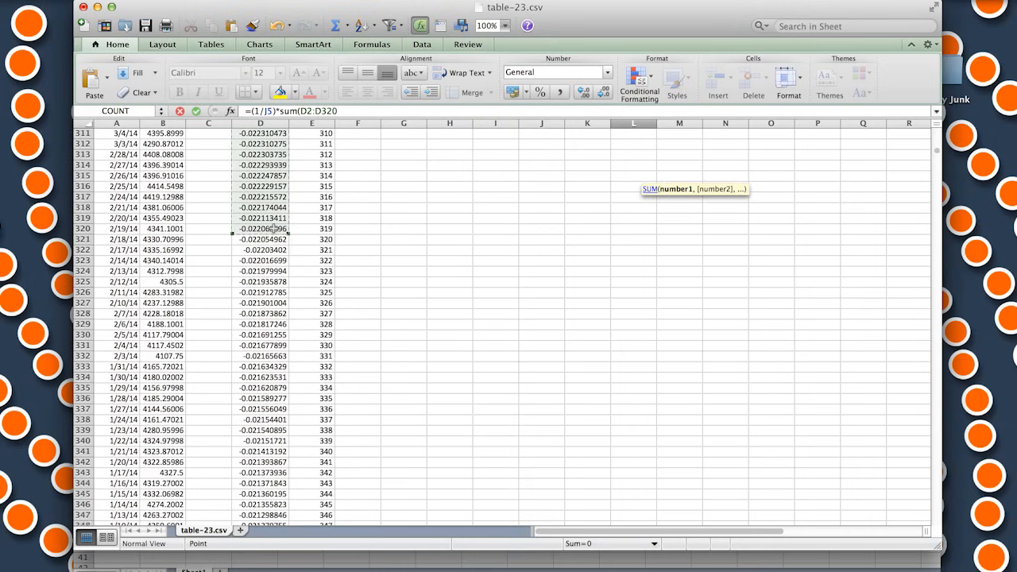
{"action": "type", "text": ")"}
{"action": "key", "text": "Return"}
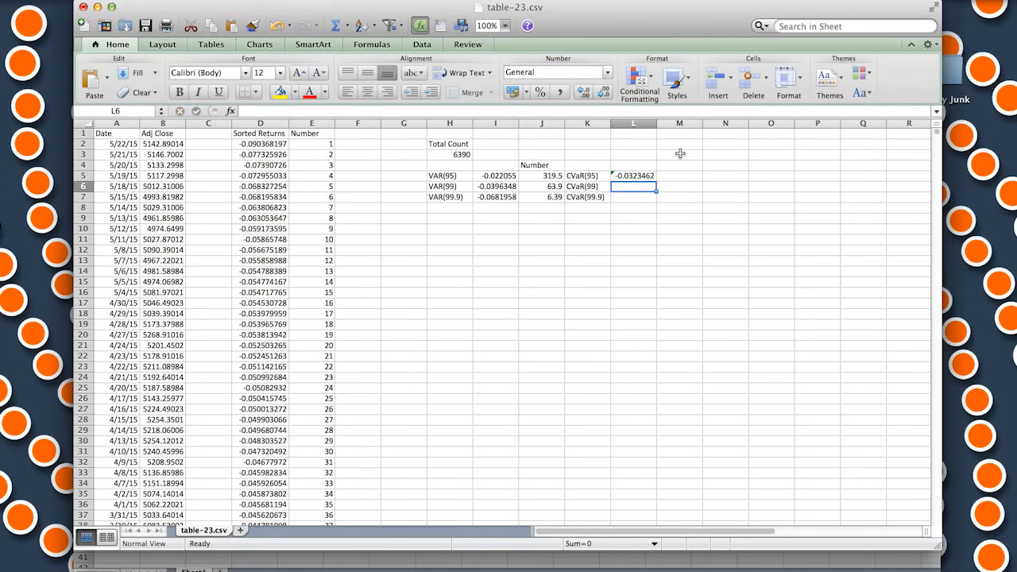
Calculate CVaR(99) in L6 as the sum of the first 64 sorted returns divided by J6, using =(1/J6)*sum(D2:D65)
{"action": "type", "text": "="}
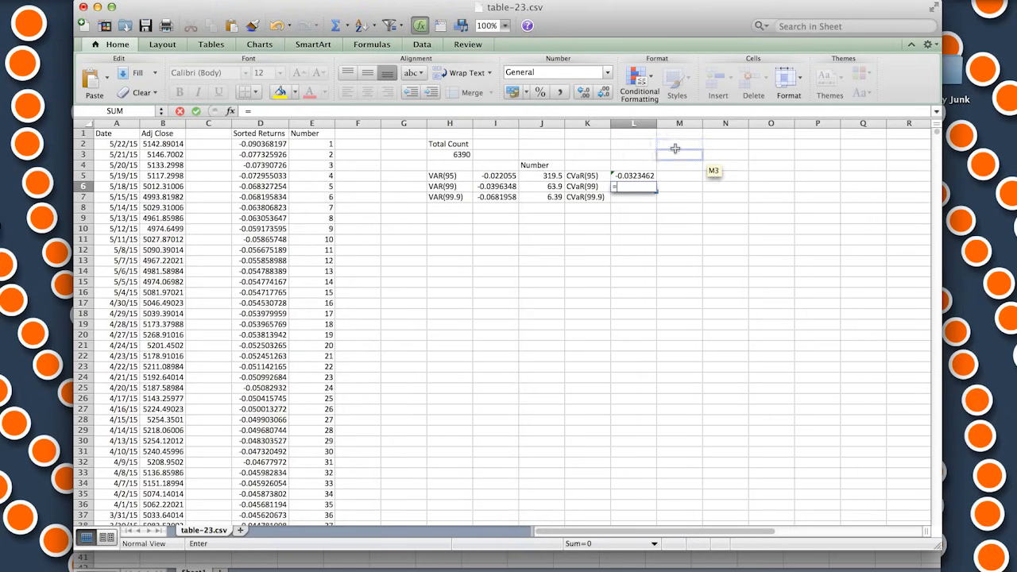
{"action": "type", "text": "(1/"}
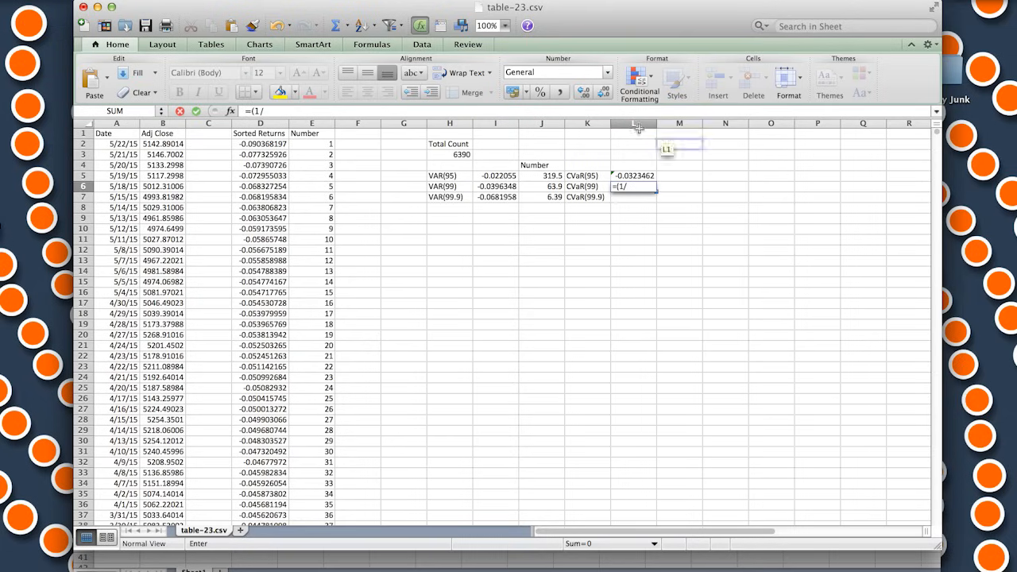
{"action": "left_click", "coordinate": [554, 187]}
{"action": "type", "text": ")"}
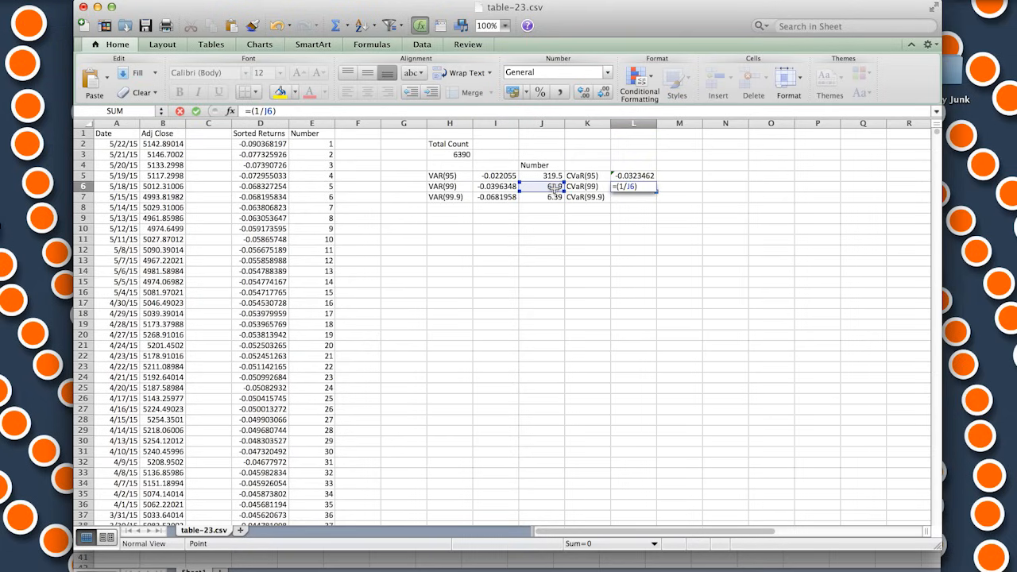
{"action": "type", "text": "*sum"}
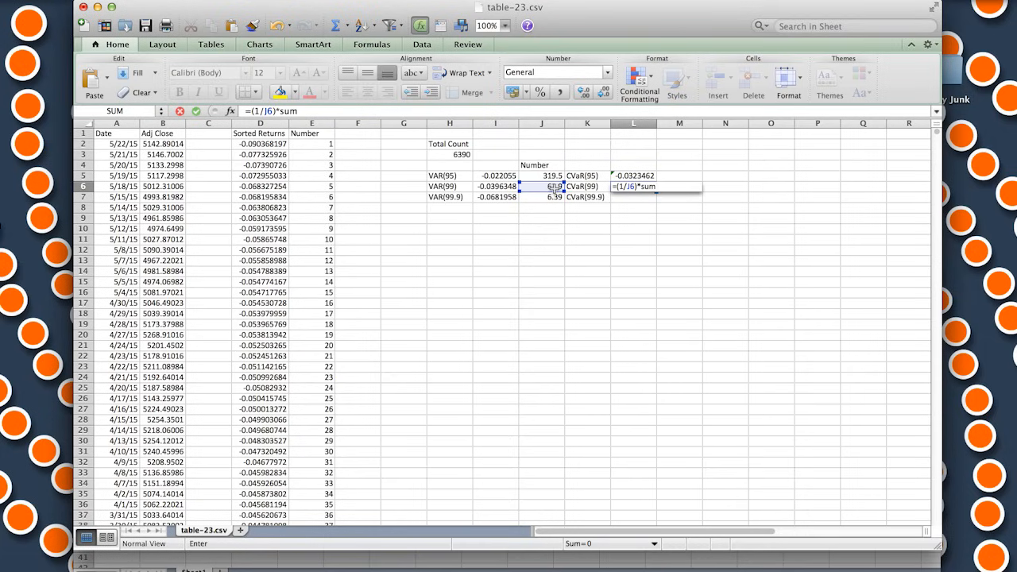
{"action": "type", "text": "("}
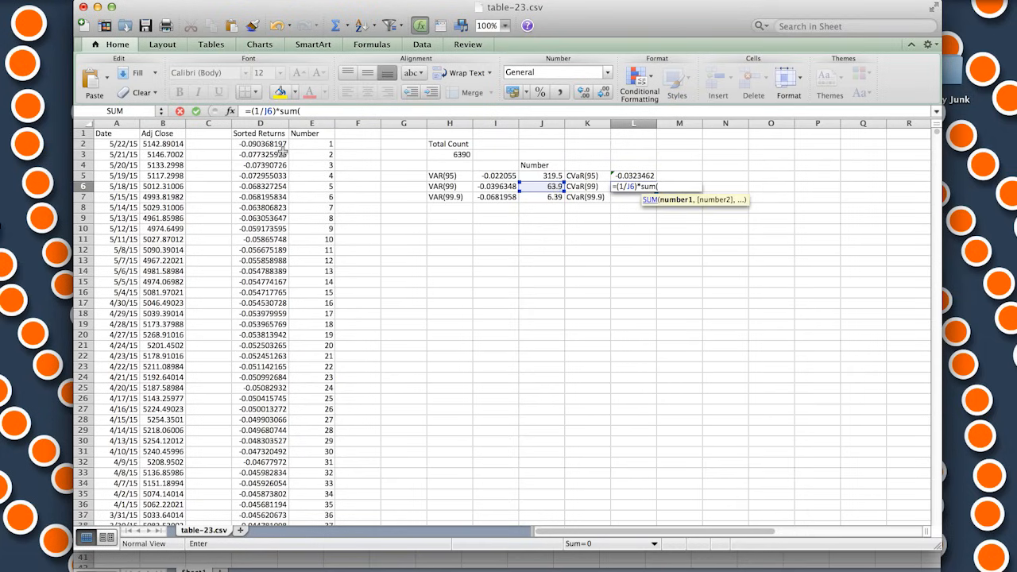
{"action": "left_click", "coordinate": [265, 145]}
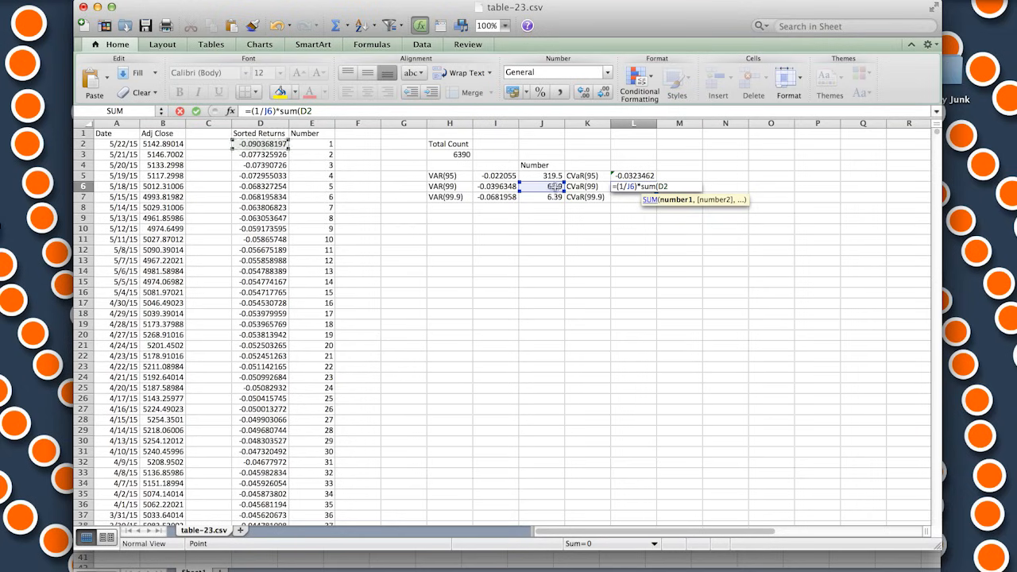
{"action": "scroll", "coordinate": [311, 180], "scroll_direction": "down", "scroll_amount": 7}
{"action": "scroll", "coordinate": [311, 180], "scroll_direction": "down", "scroll_amount": 13}
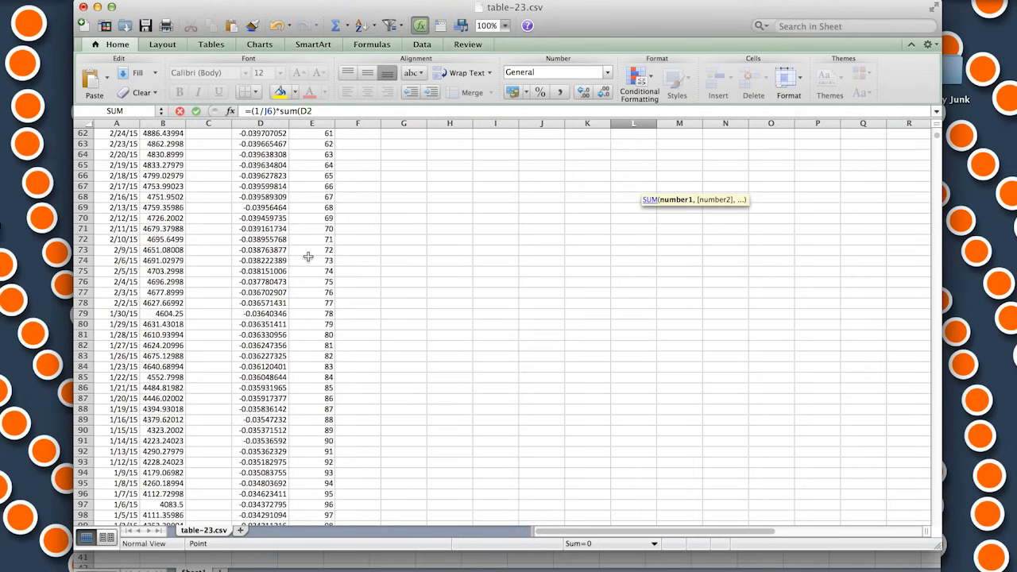
{"action": "left_click", "coordinate": [274, 166], "text": "shift"}
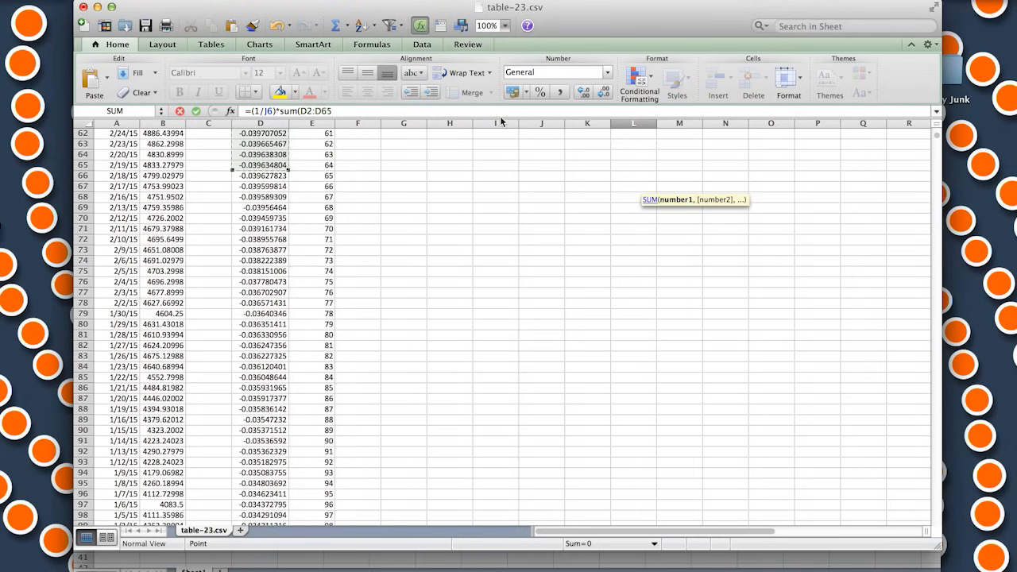
{"action": "key", "text": "Return"}
Calculate CVaR(99.9) in L7 as the sum of the first 6 sorted returns divided by J7, using =(1/J7)*sum(D2:D7)
{"action": "scroll", "coordinate": [572, 237], "scroll_direction": "up", "scroll_amount": 1}
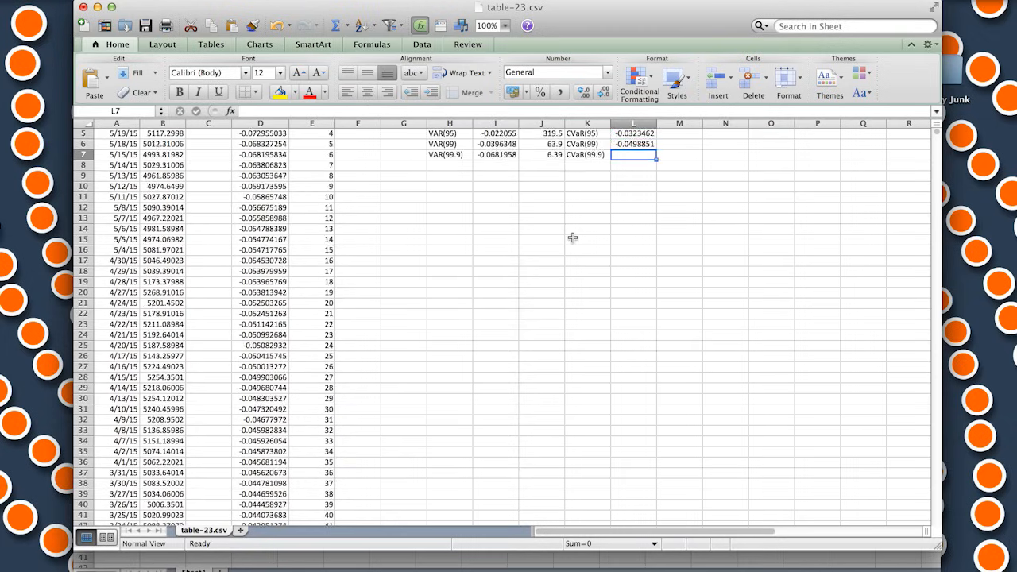
{"action": "scroll", "coordinate": [572, 237], "scroll_direction": "up", "scroll_amount": 2}
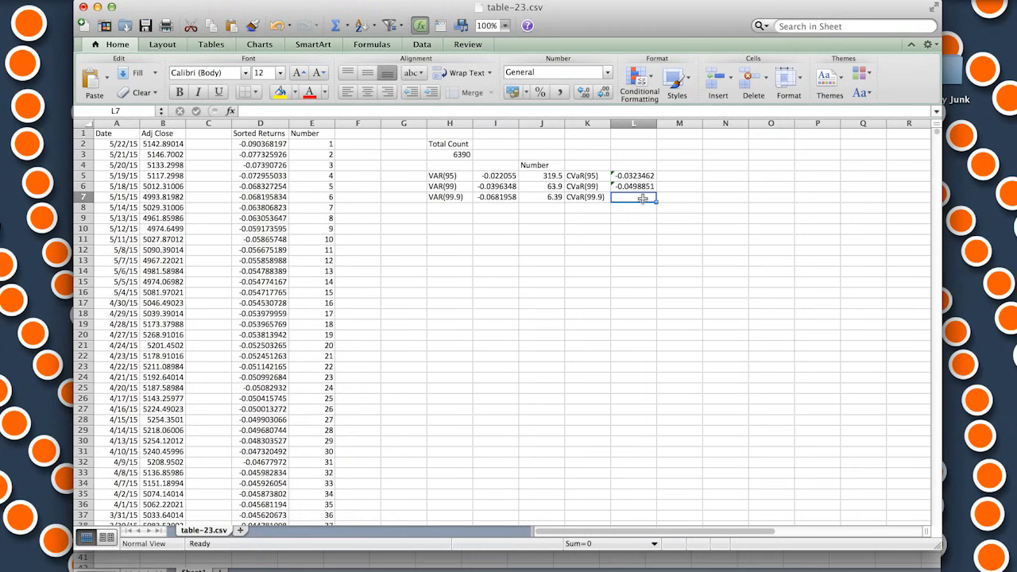
{"action": "type", "text": "=(1/"}
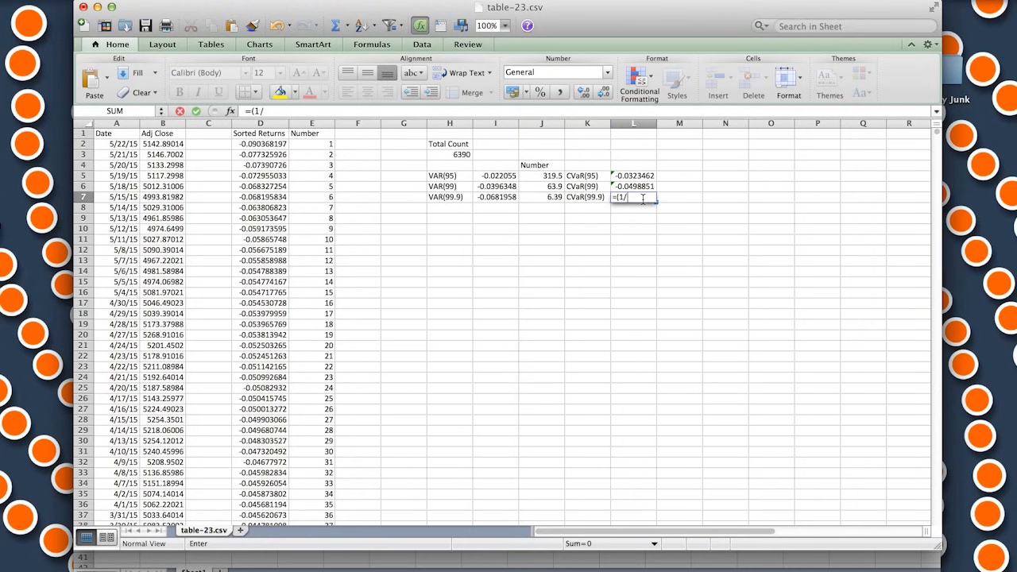
{"action": "left_click", "coordinate": [544, 197]}
{"action": "type", "text": ")"}
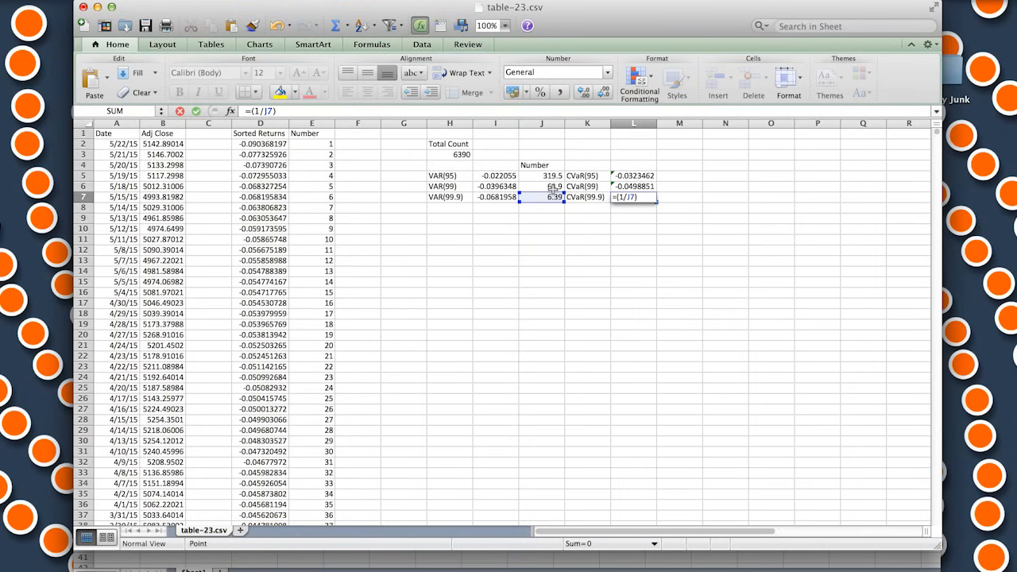
{"action": "type", "text": "*sum("}
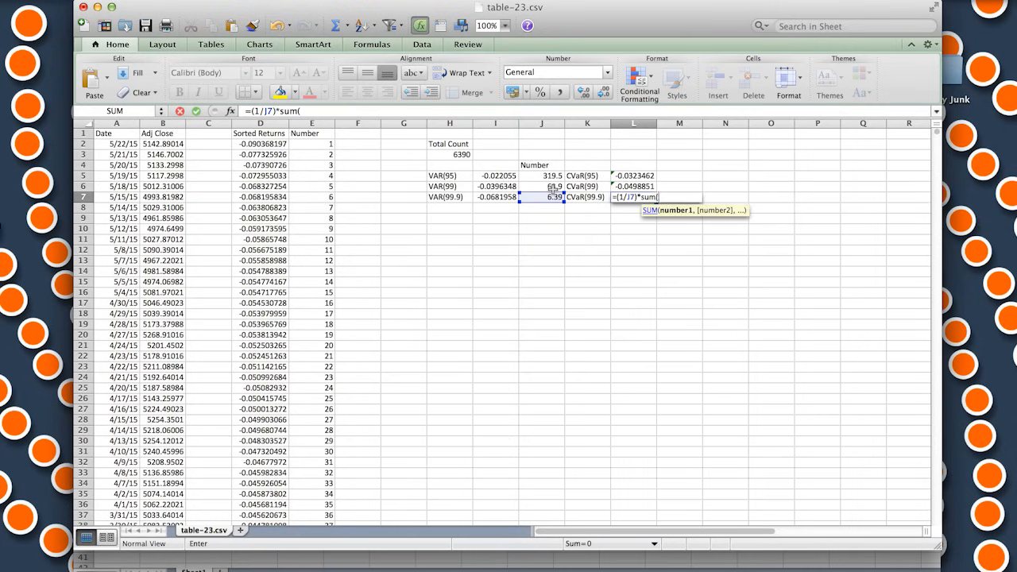
{"action": "left_click", "coordinate": [272, 144]}
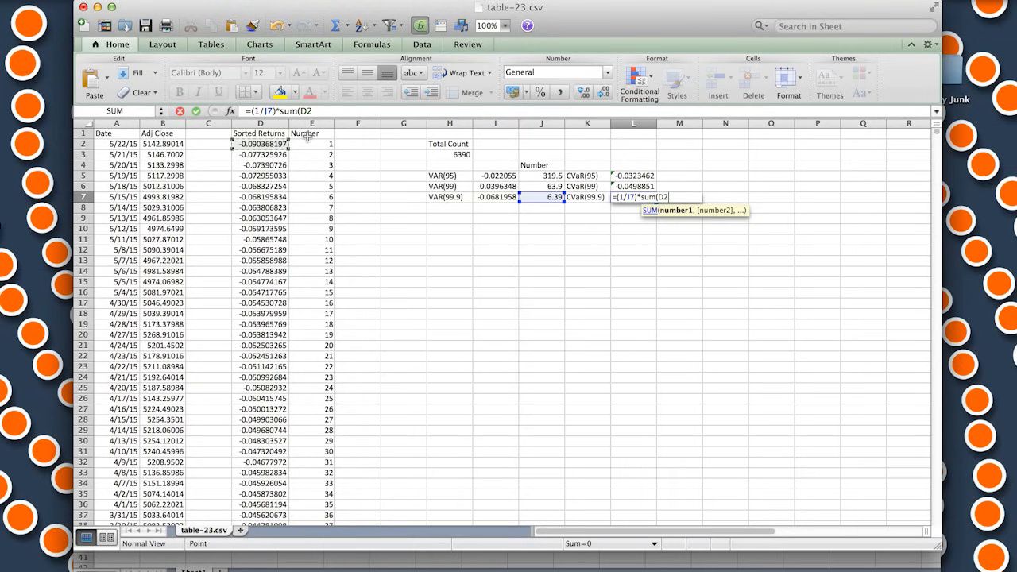
{"action": "left_click_drag", "start_coordinate": [273, 144], "coordinate": [282, 198]}
{"action": "type", "text": ")"}
{"action": "key", "text": "Return"}
Format the VaR values in I5:I7 and the CVaR values in L5:L7 as percentages with two decimals
{"action": "left_click", "coordinate": [587, 240]}
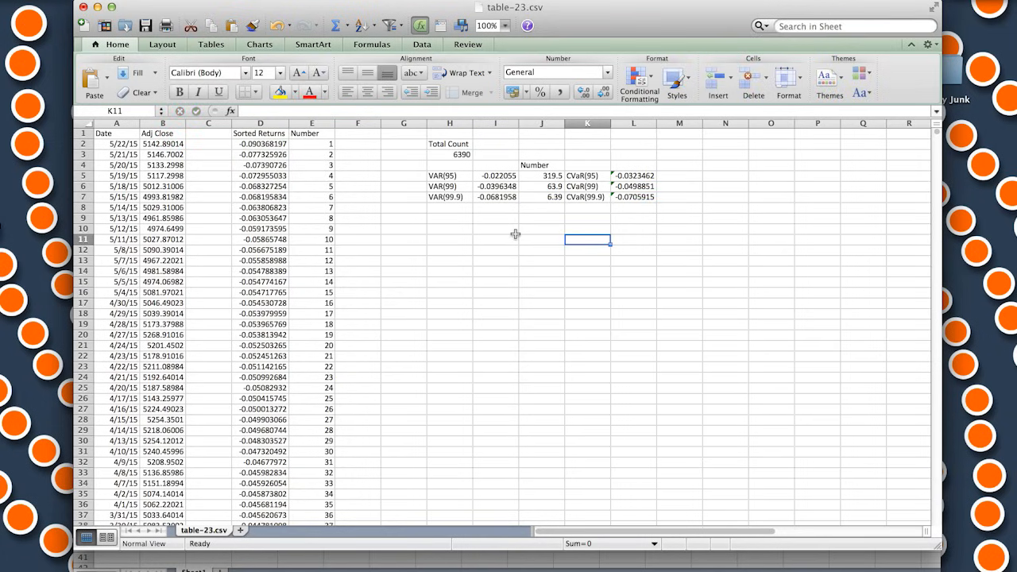
{"action": "left_click_drag", "start_coordinate": [492, 176], "coordinate": [494, 197]}
{"action": "left_click", "coordinate": [541, 91]}
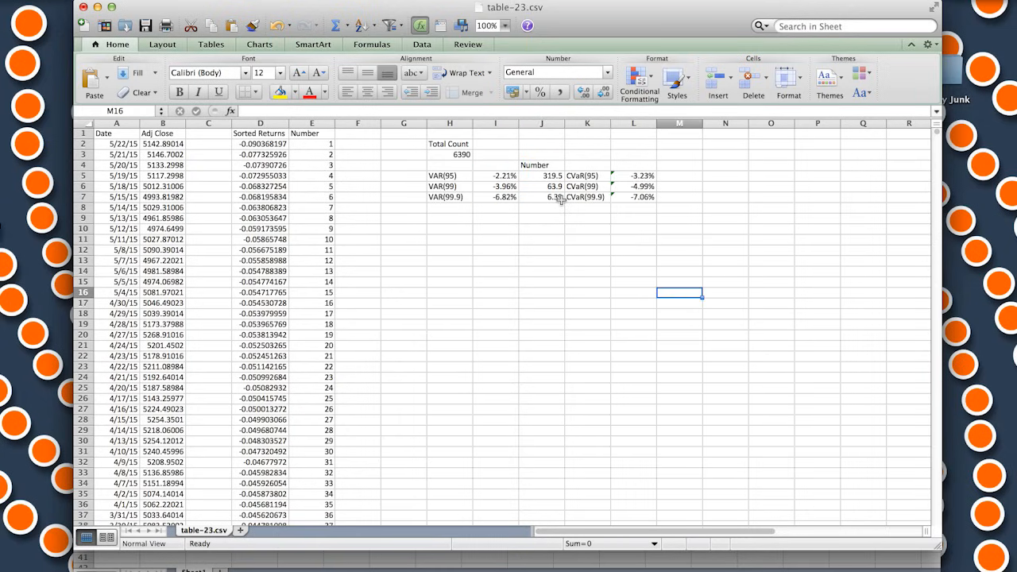